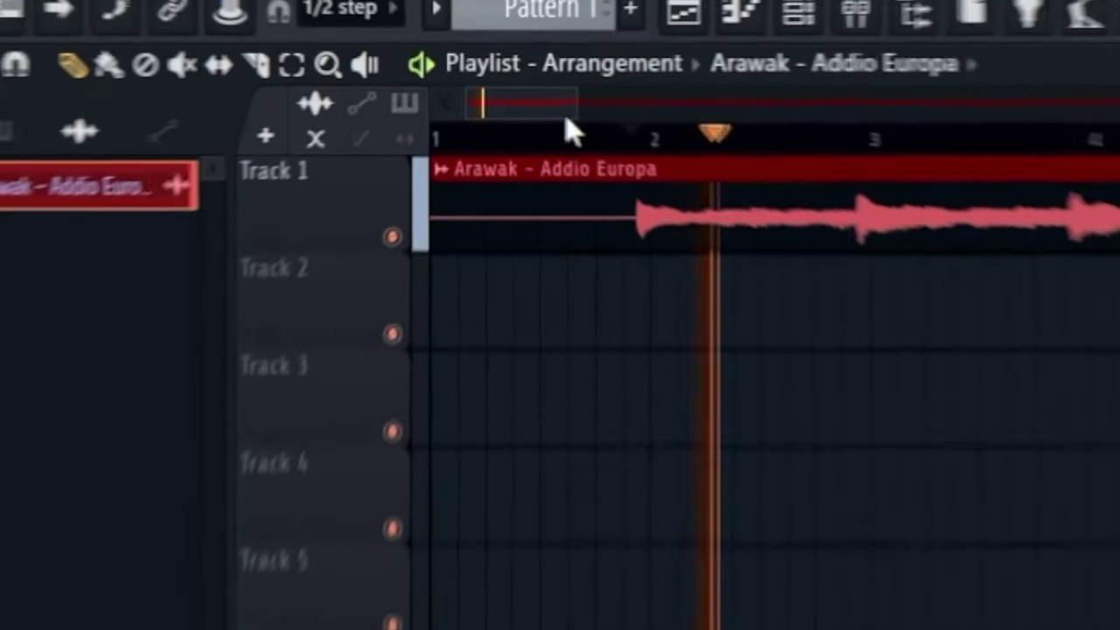
left_click_drag(750, 91, 1048, 62)
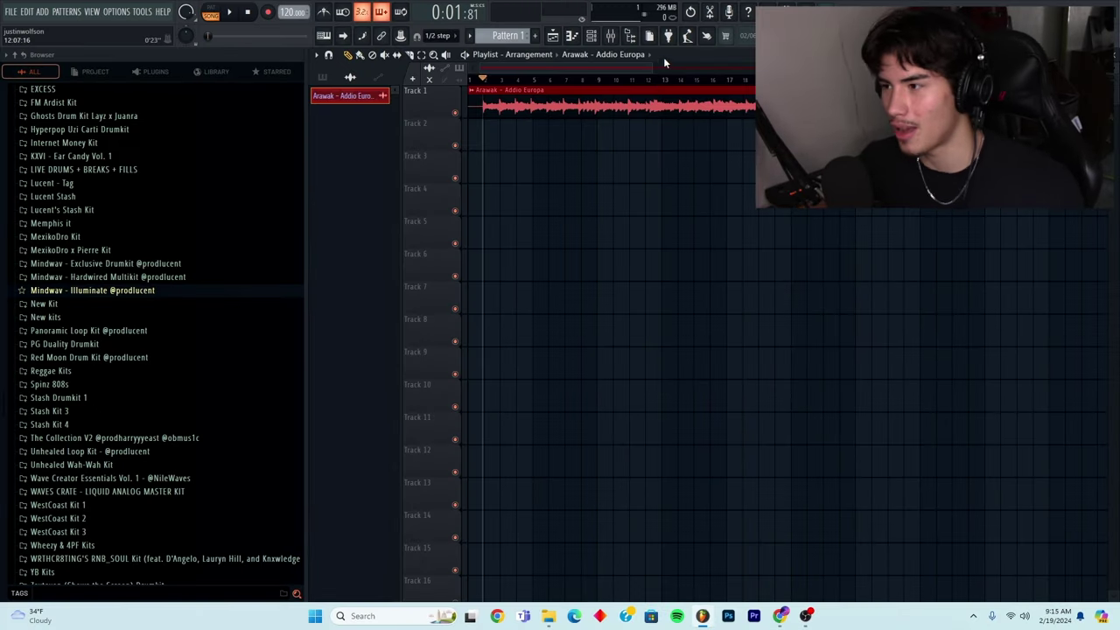
left_click_drag(663, 63, 503, 108)
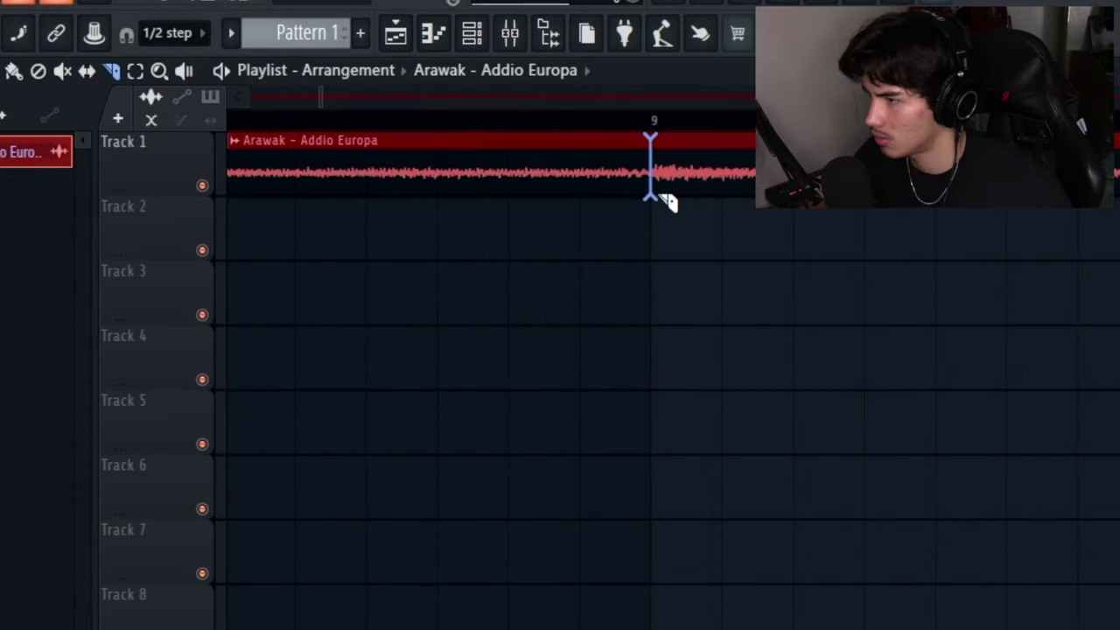
Shift the second chopped piece about two bars earlier and play the arrangement from bar 16
scroll(405, 152, "down", 5)
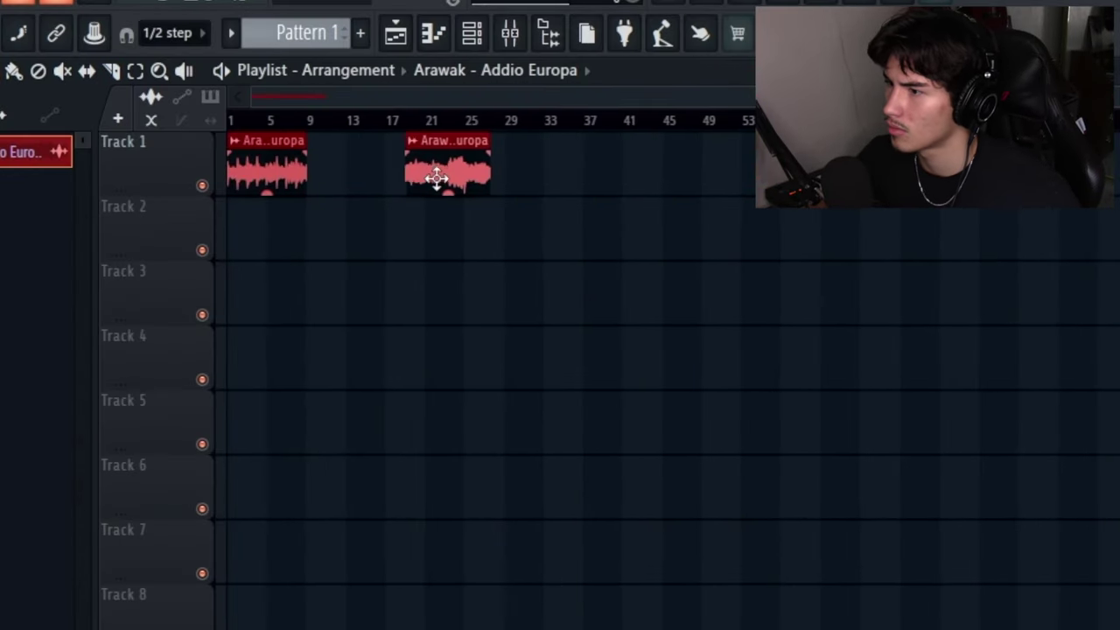
left_click_drag(437, 178, 413, 178)
scroll(383, 195, "up", 3)
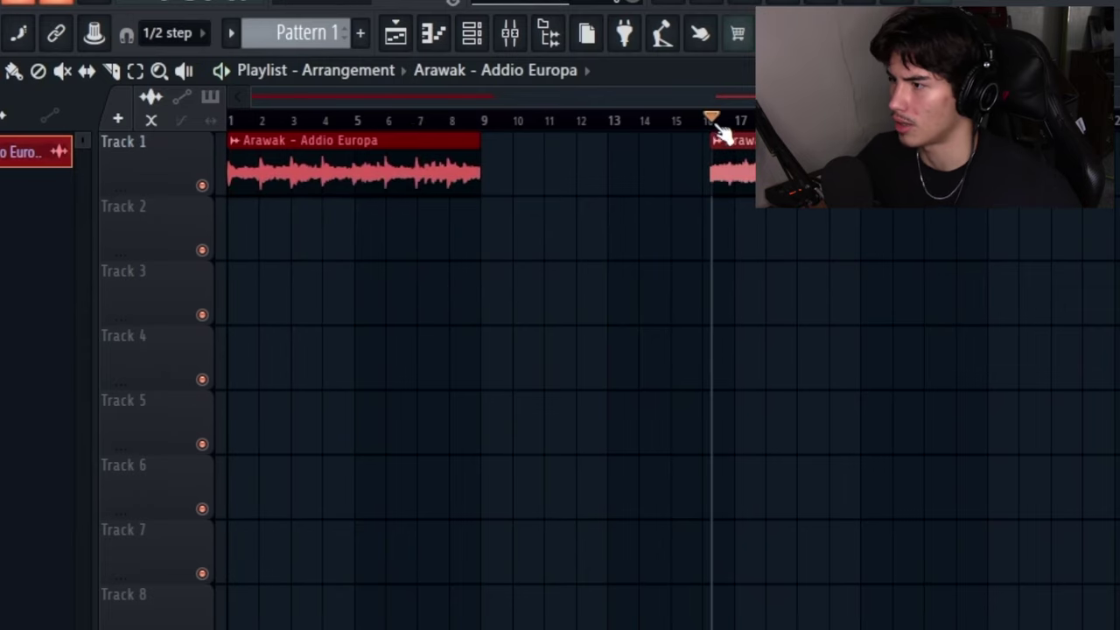
key("space")
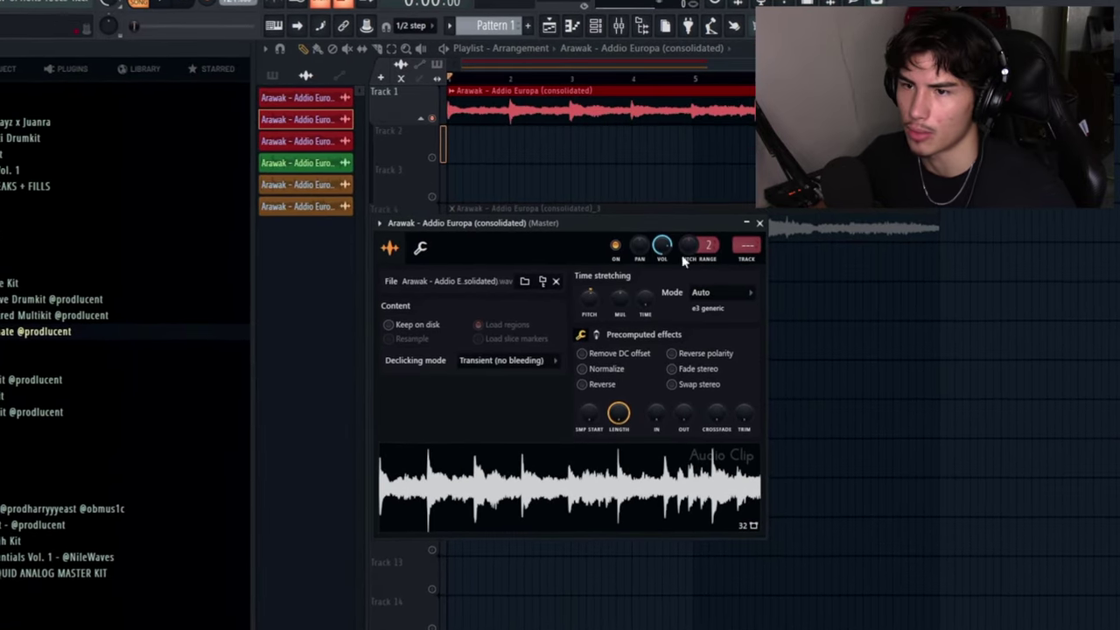
Reverse the third consolidated chop while the arrangement plays back
left_click(761, 225)
key("space")
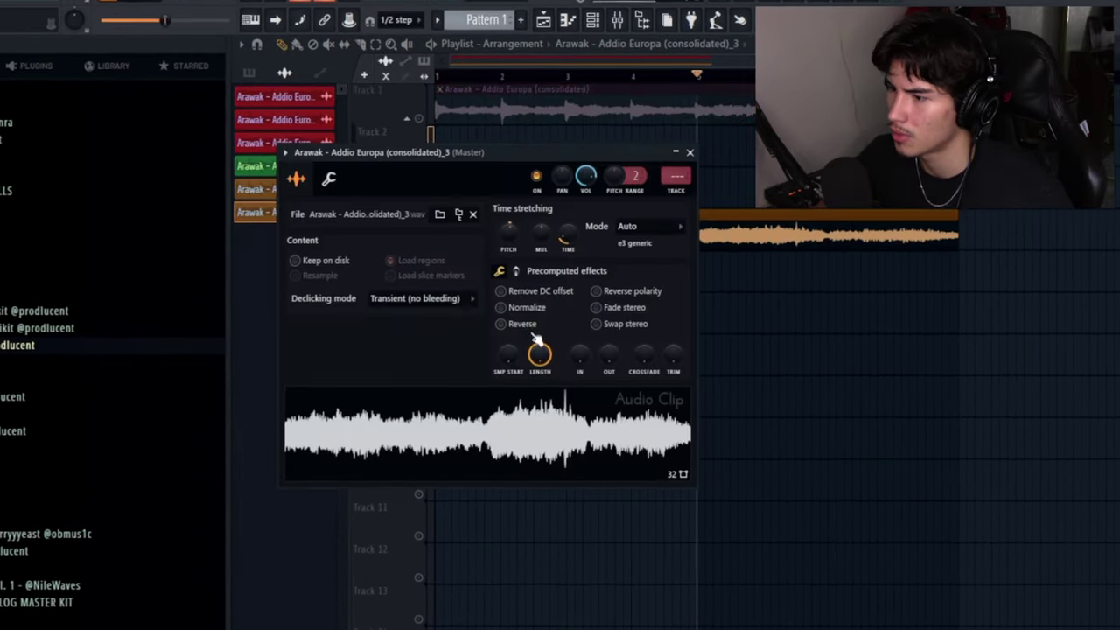
left_click(429, 323)
left_click(674, 175)
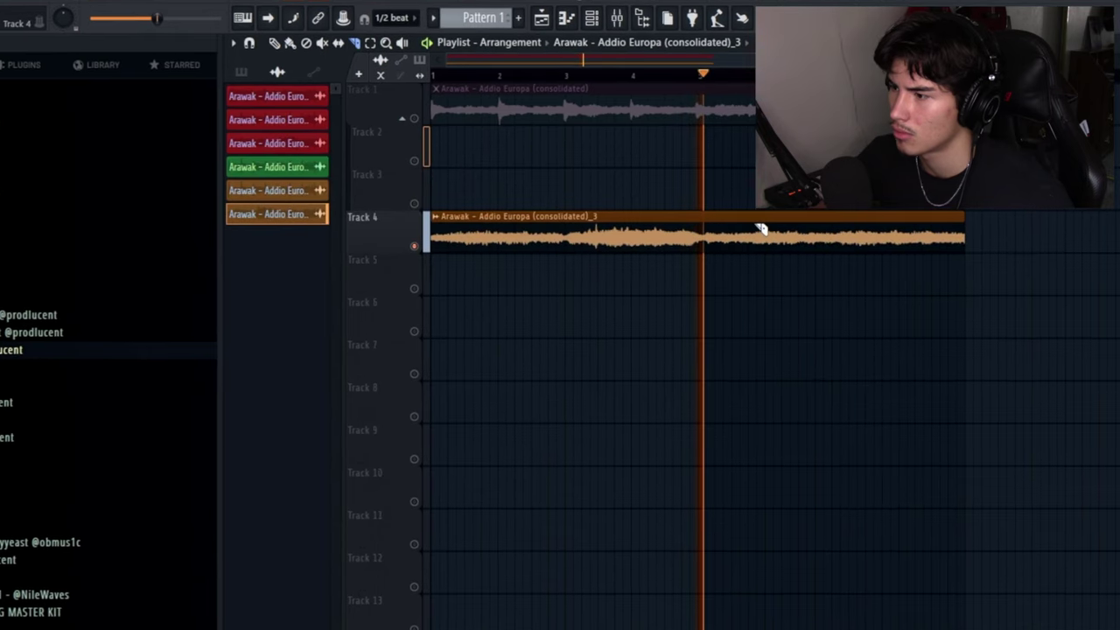
Reopen and close the consolidated_3 clip settings to check the reversed chop
scroll(609, 219, "down", 2)
scroll(627, 219, "up", 4)
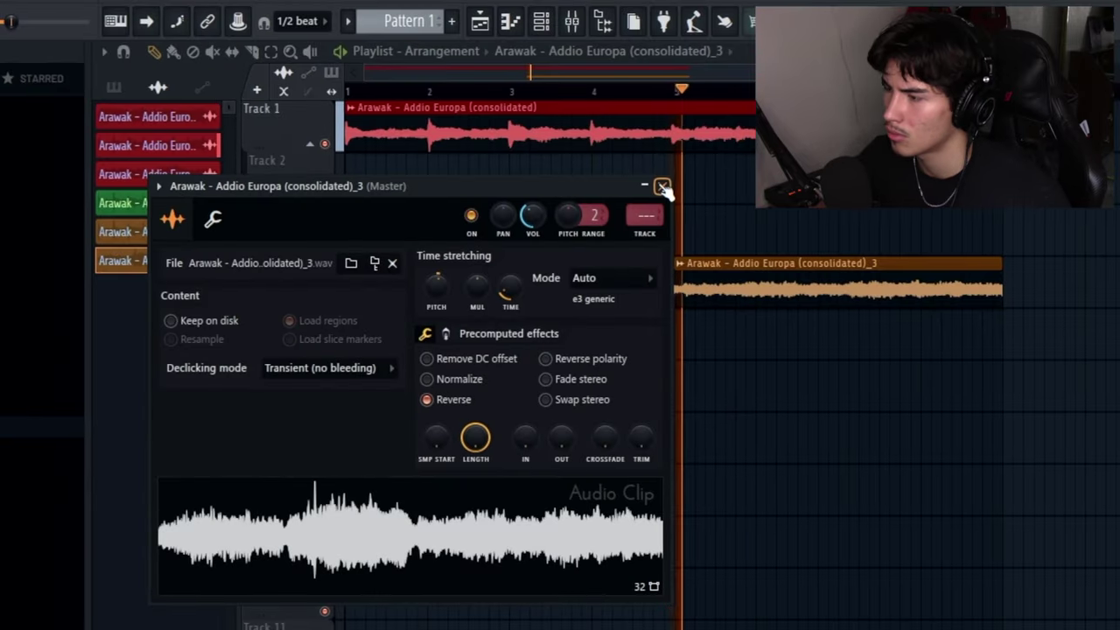
left_click(653, 183)
double_click(677, 271)
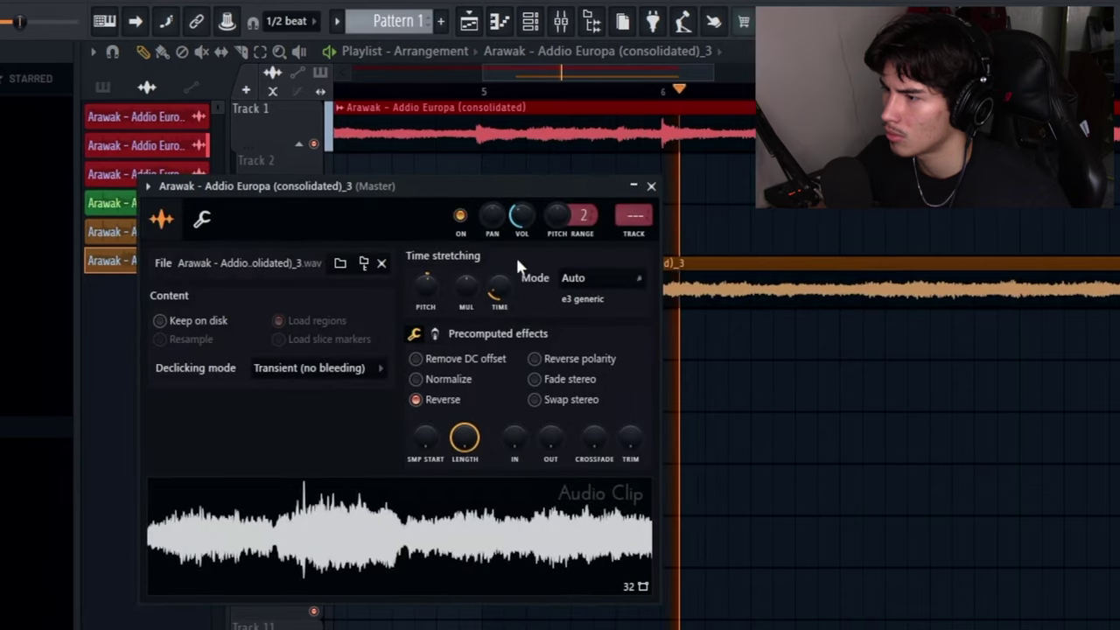
key("Escape")
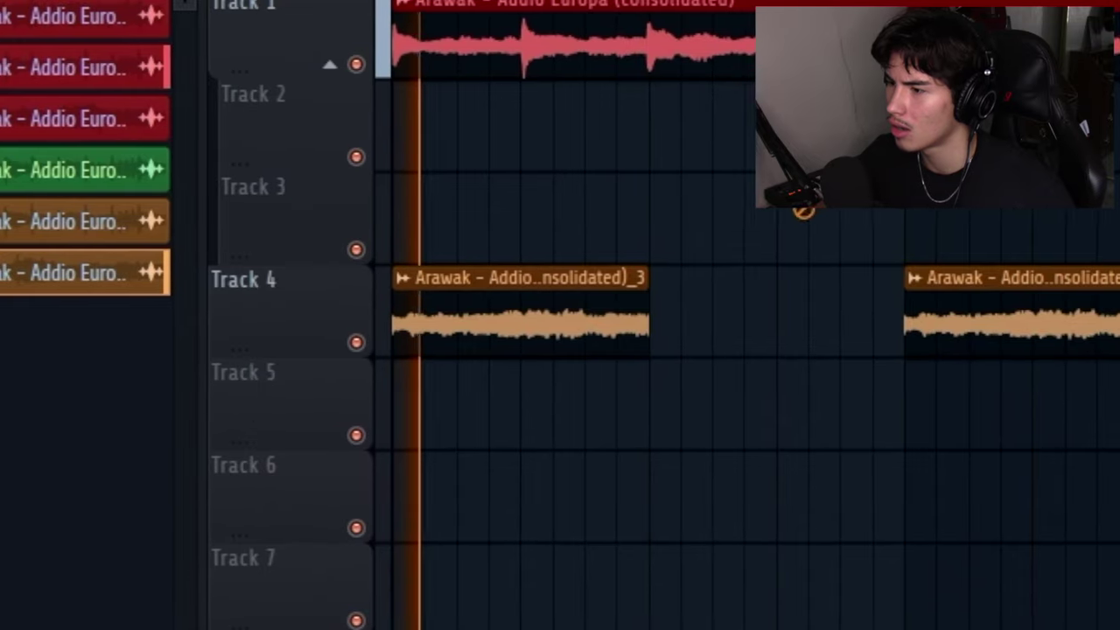
Paste another reversed consolidated_3 clip into the gap on Track 4
left_click(732, 353)
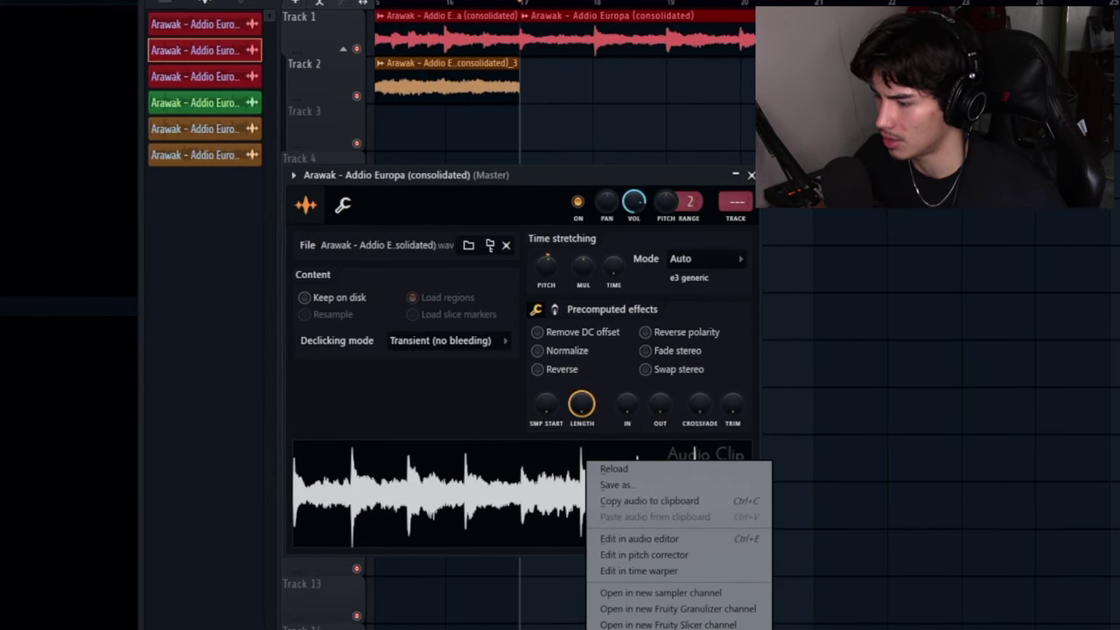
Open the consolidated sample in a new Slicex channel, audition a slice and select everything
left_click(665, 627)
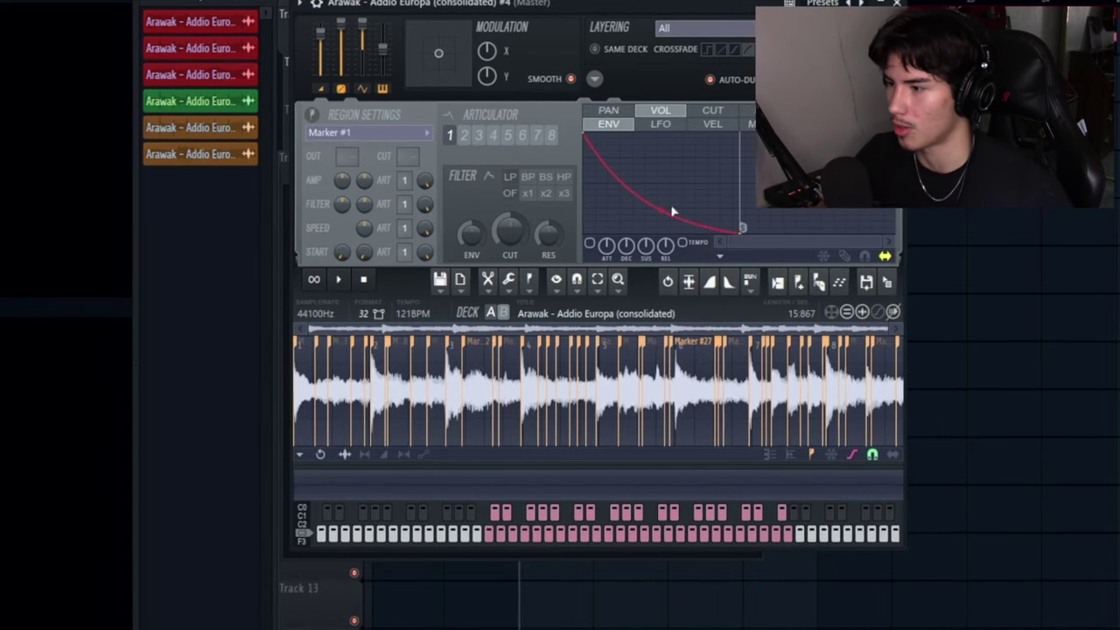
left_click(416, 449)
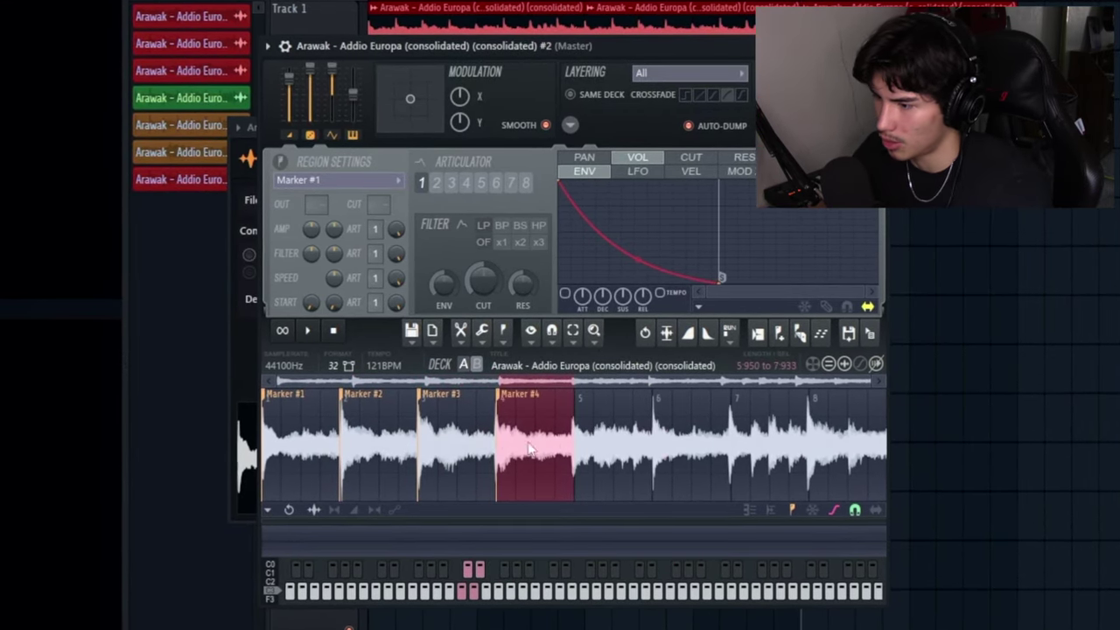
key("ctrl+a")
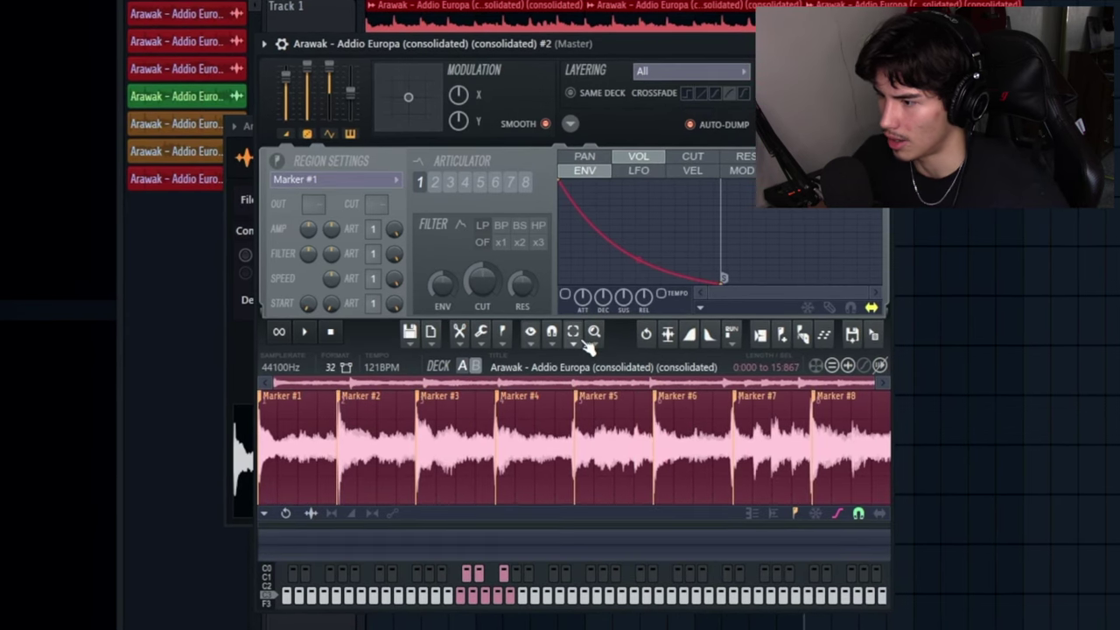
Apply Declick in all regions and Declick out all regions from the slicer's tools menu
left_click(490, 337)
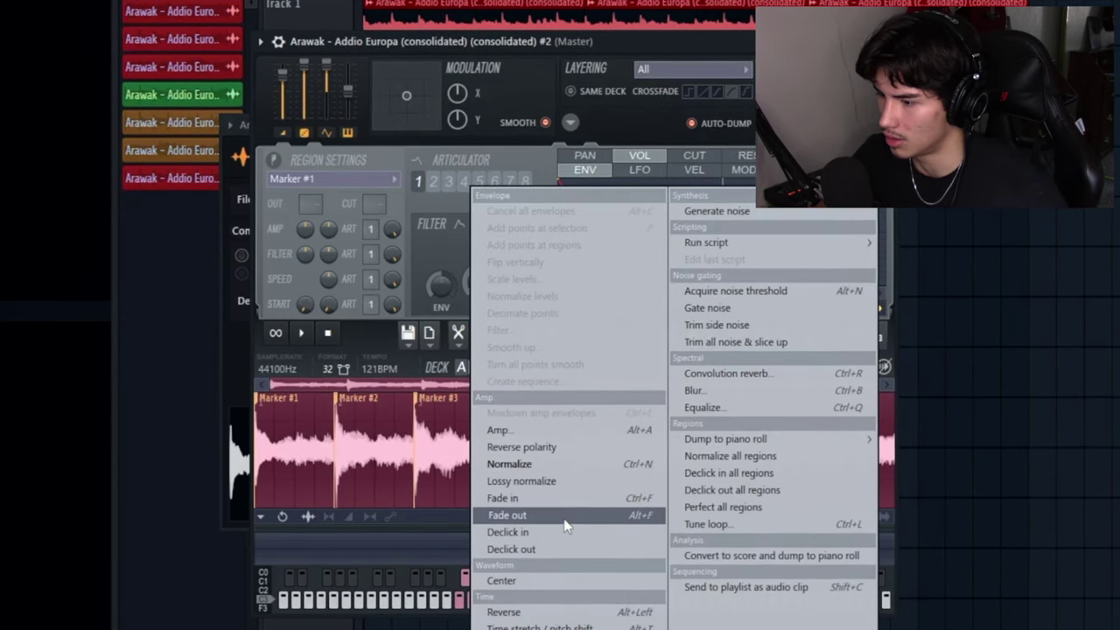
left_click(731, 474)
left_click(479, 335)
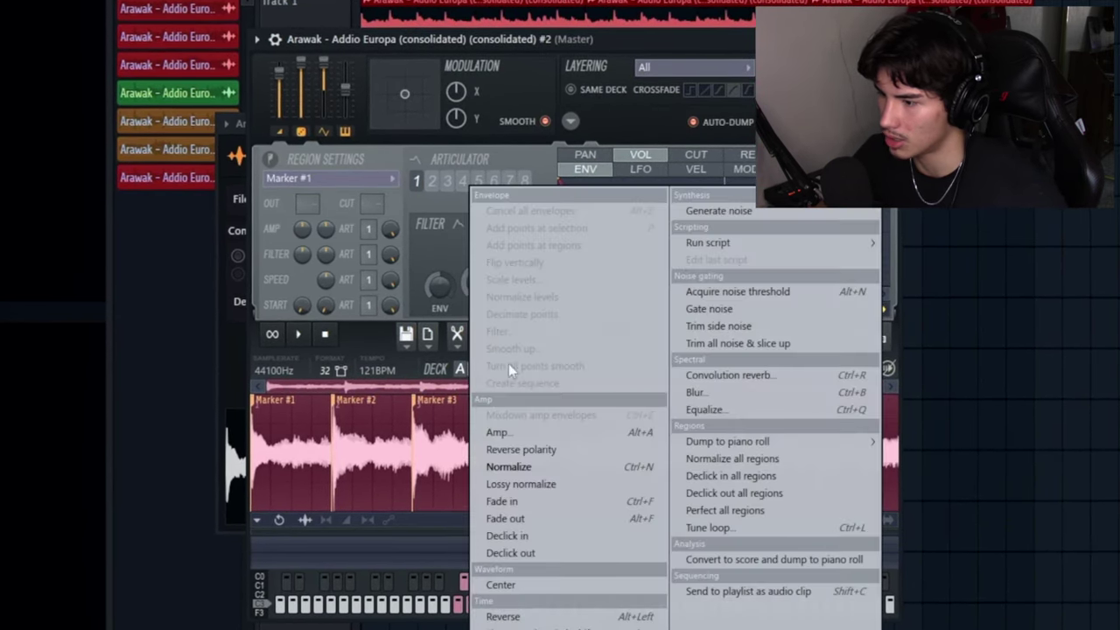
left_click(758, 492)
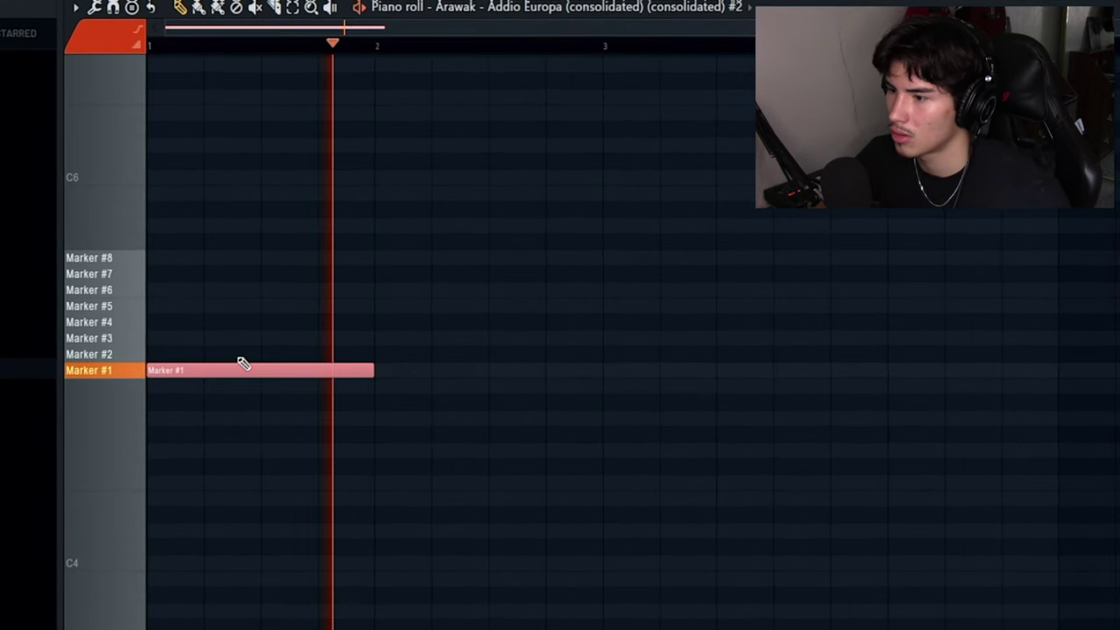
Duplicate the Marker #1 note twice, then repeat the first bars of slice notes four bars later
key("ctrl+b")
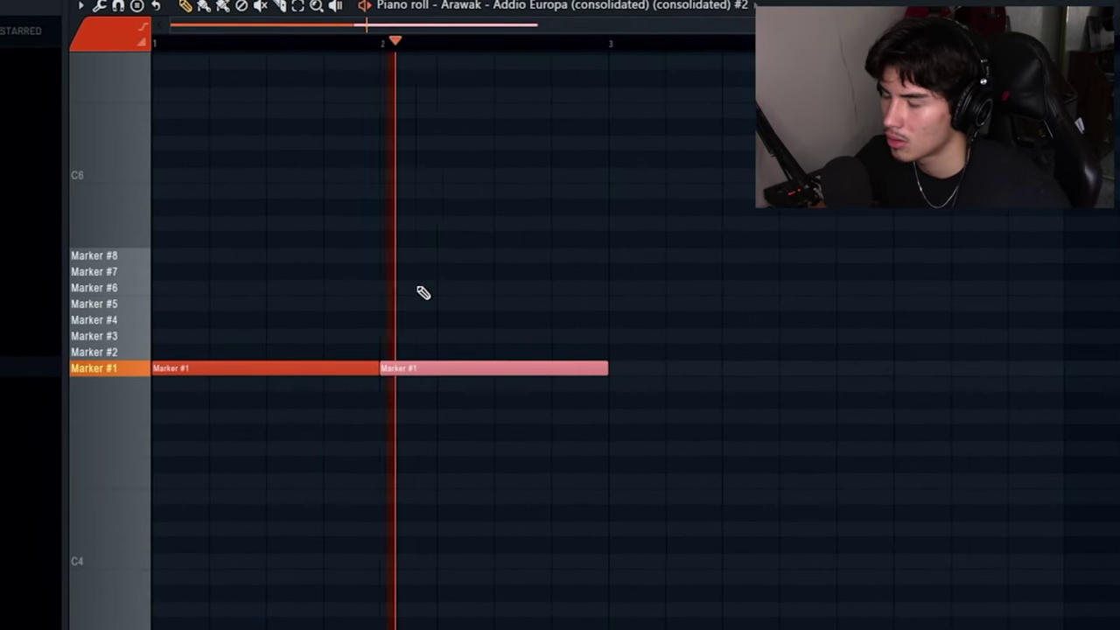
key("ctrl+b")
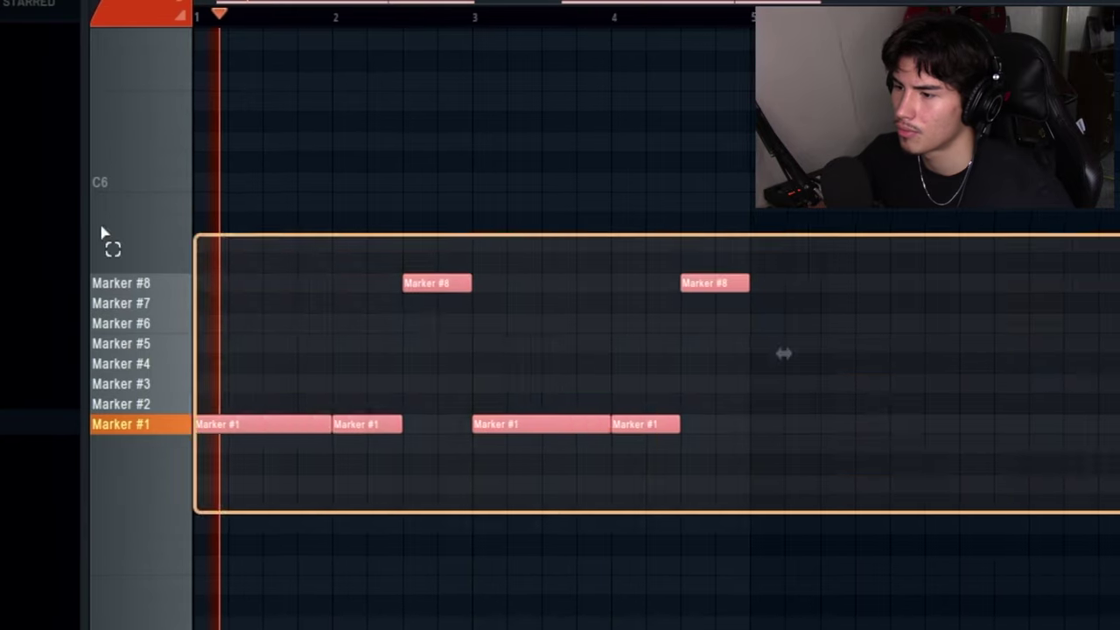
left_click_drag(105, 237, 106, 238)
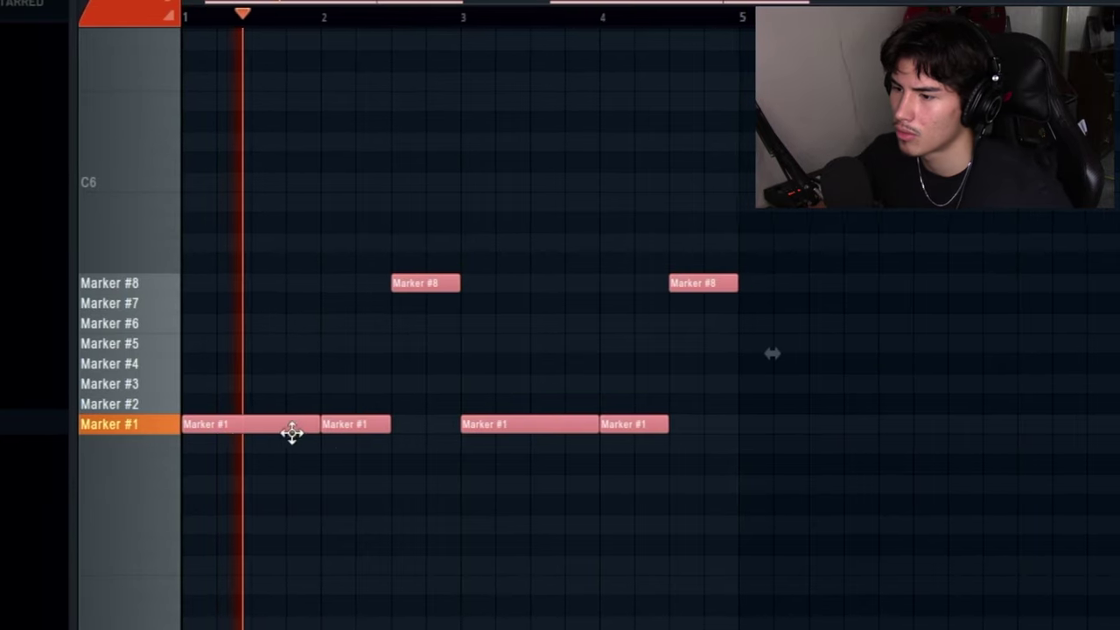
key("ctrl+b")
key("ctrl+d")
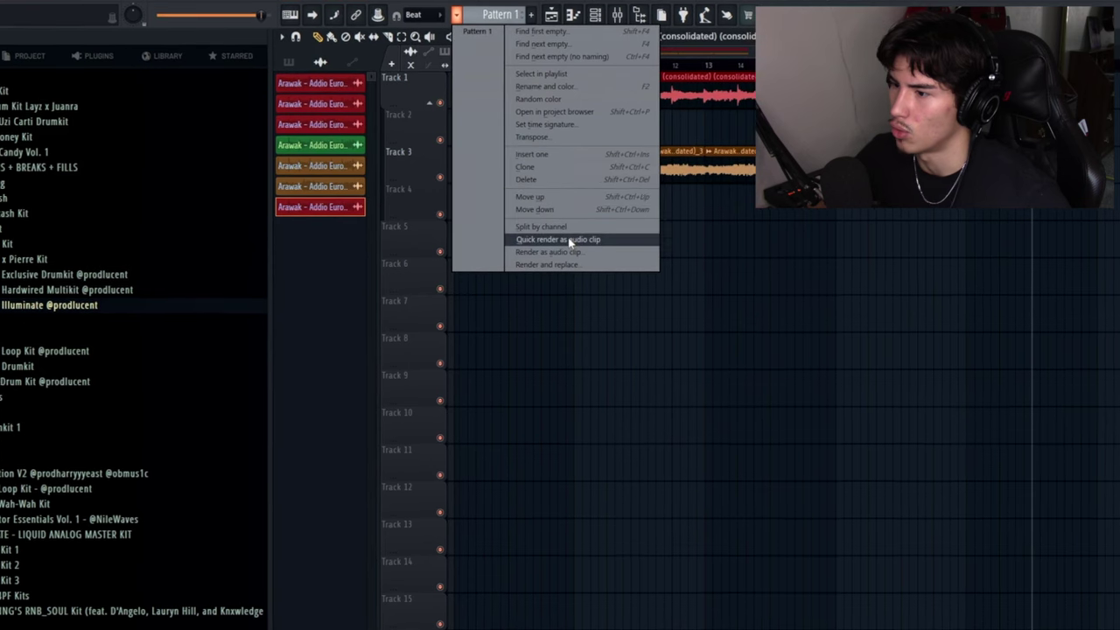
Render the slice pattern to an audio clip and open the third chop in a new Slicex channel
left_click(574, 234)
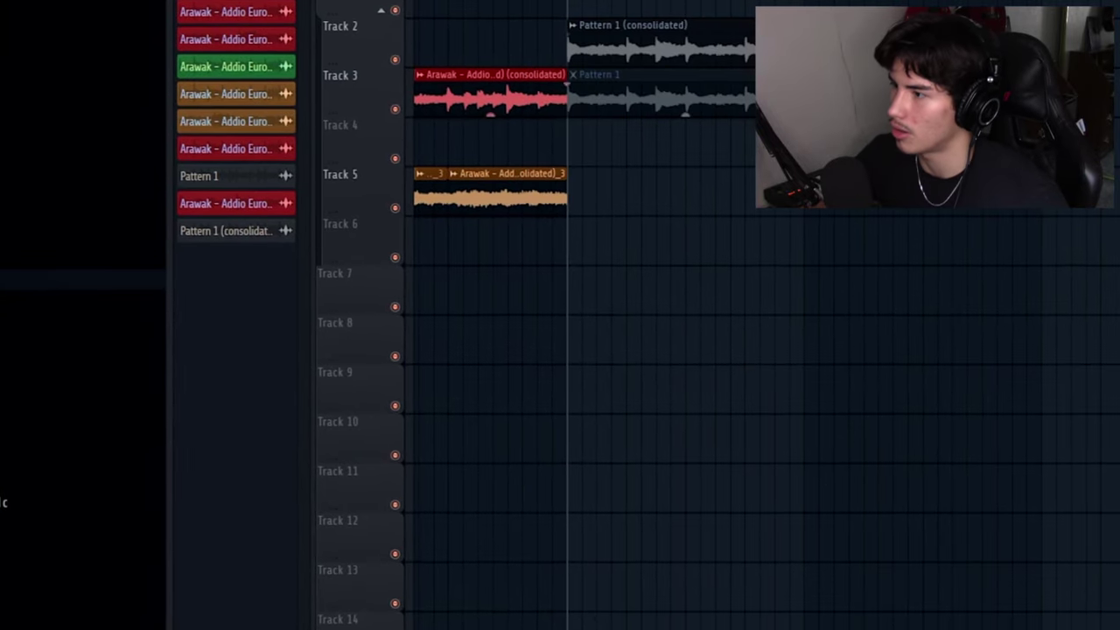
right_click(612, 388)
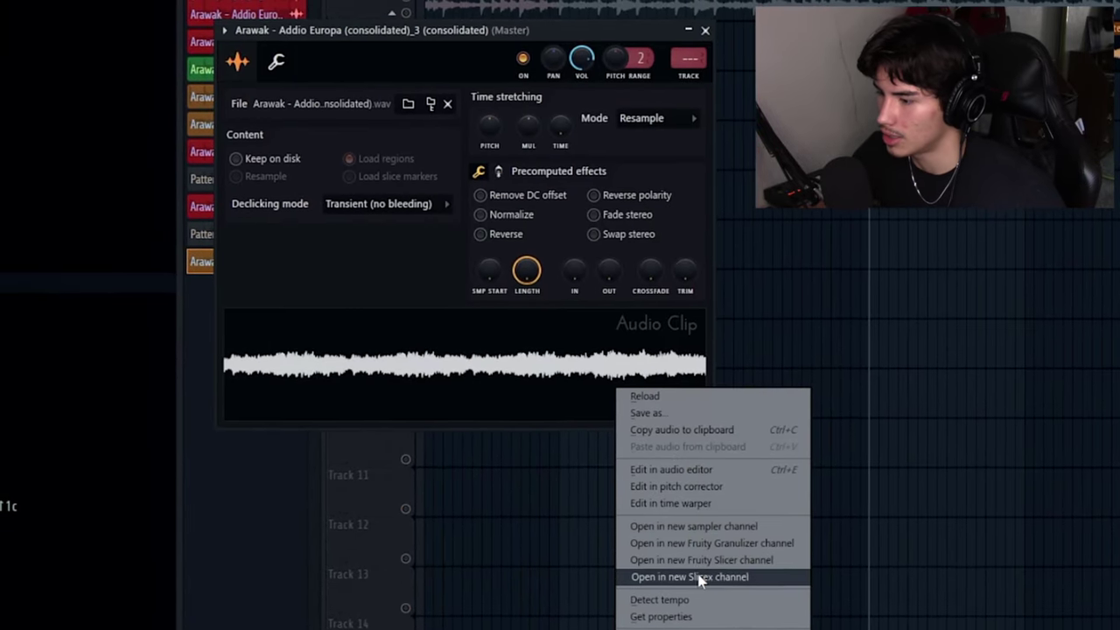
left_click(700, 578)
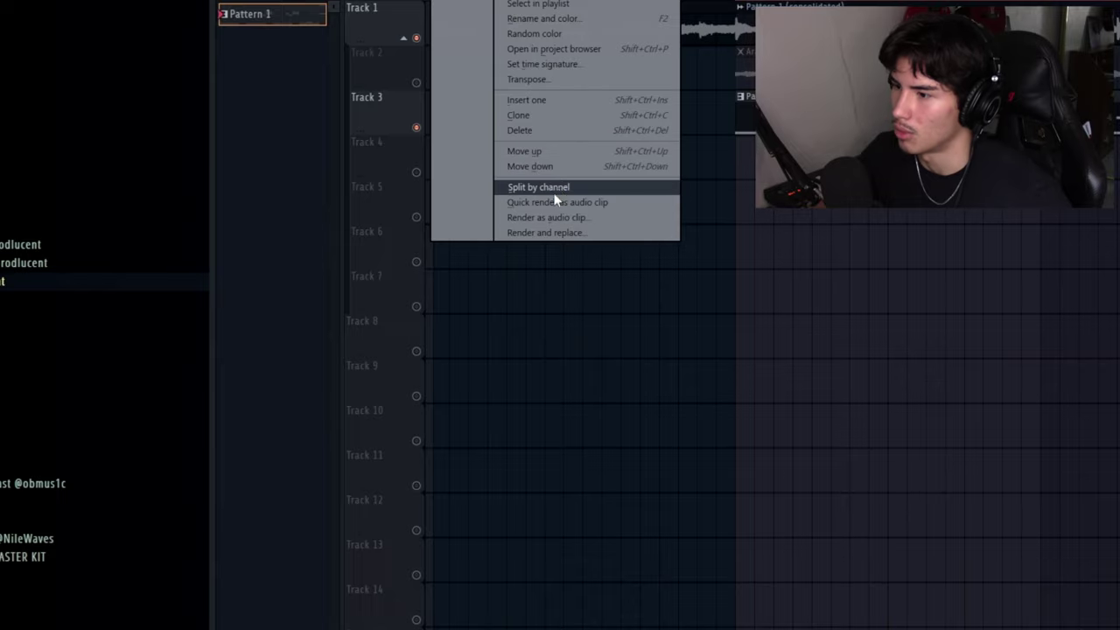
Render Pattern 1 to audio, then delete the leftover Pattern 1 and Arawak clips at bar 25
left_click(590, 207)
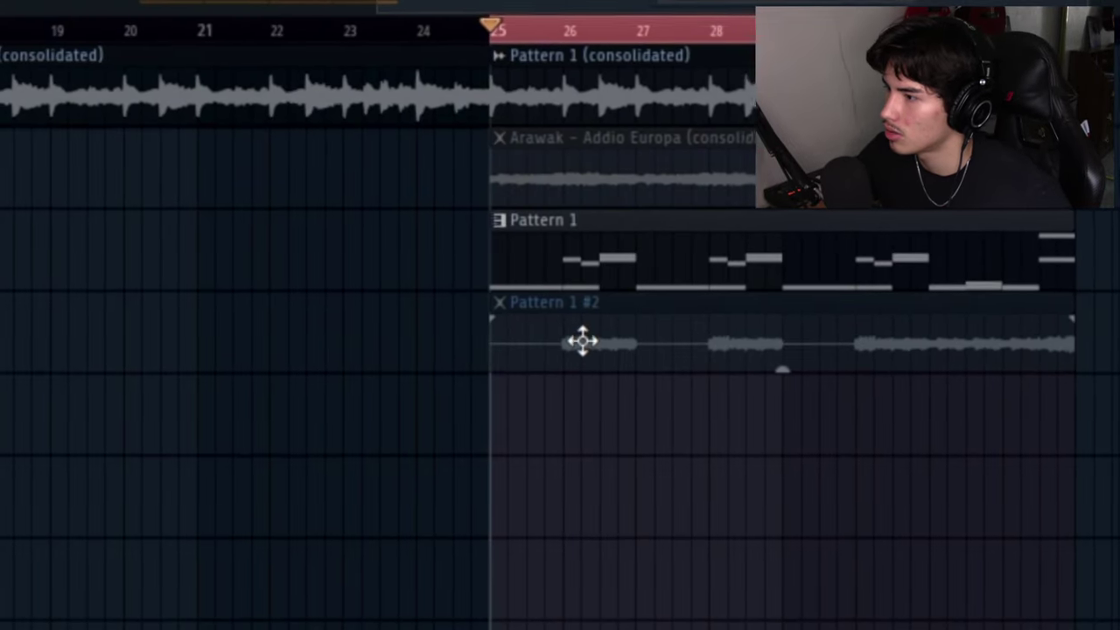
right_click(626, 262)
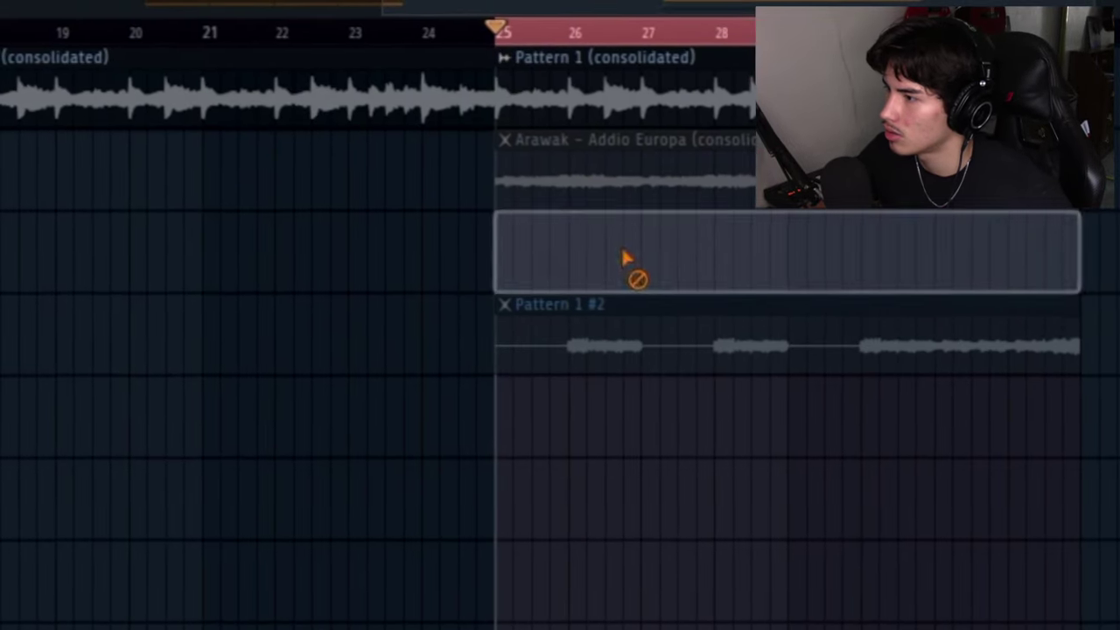
left_click_drag(679, 342, 679, 259)
right_click(629, 179)
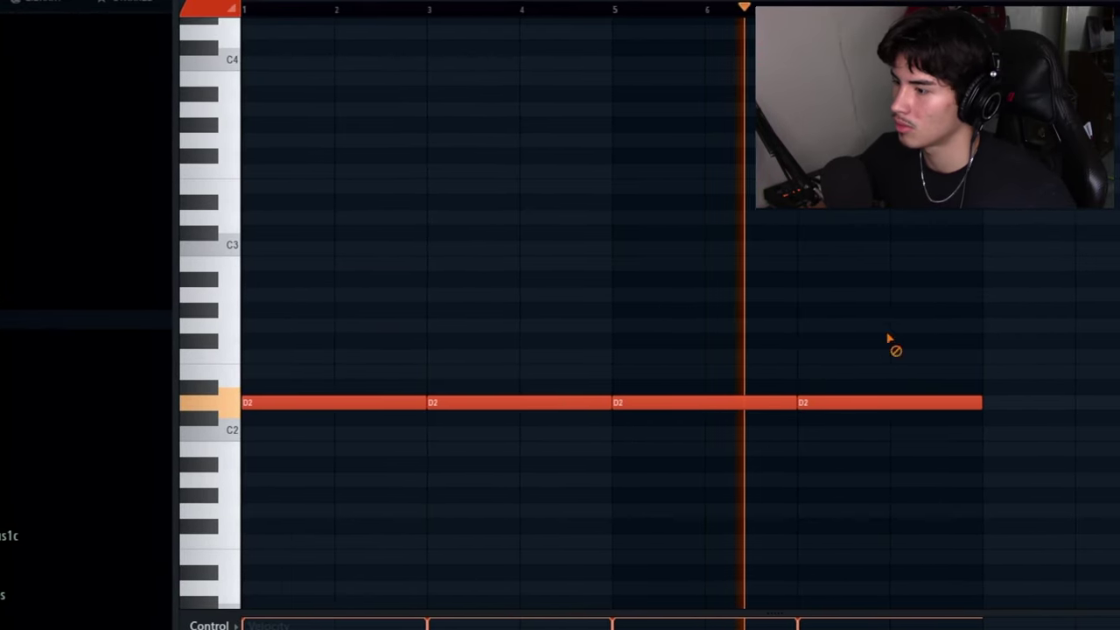
Move the last D2 note up to G2, add an E2 note and add a D#3 note
left_click_drag(845, 400, 840, 319)
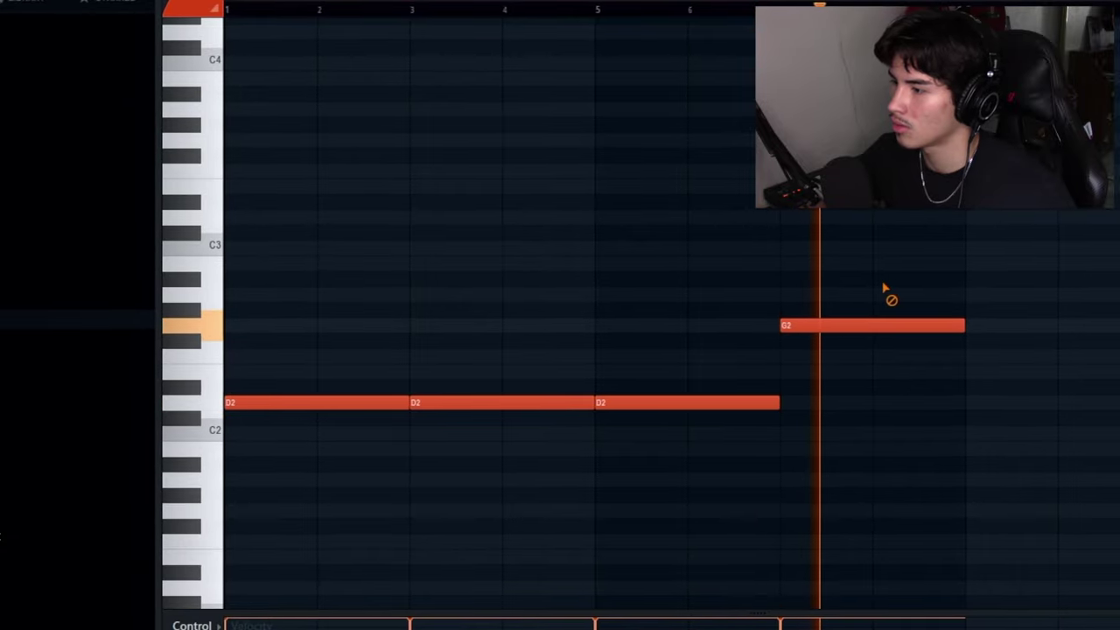
left_click(875, 374)
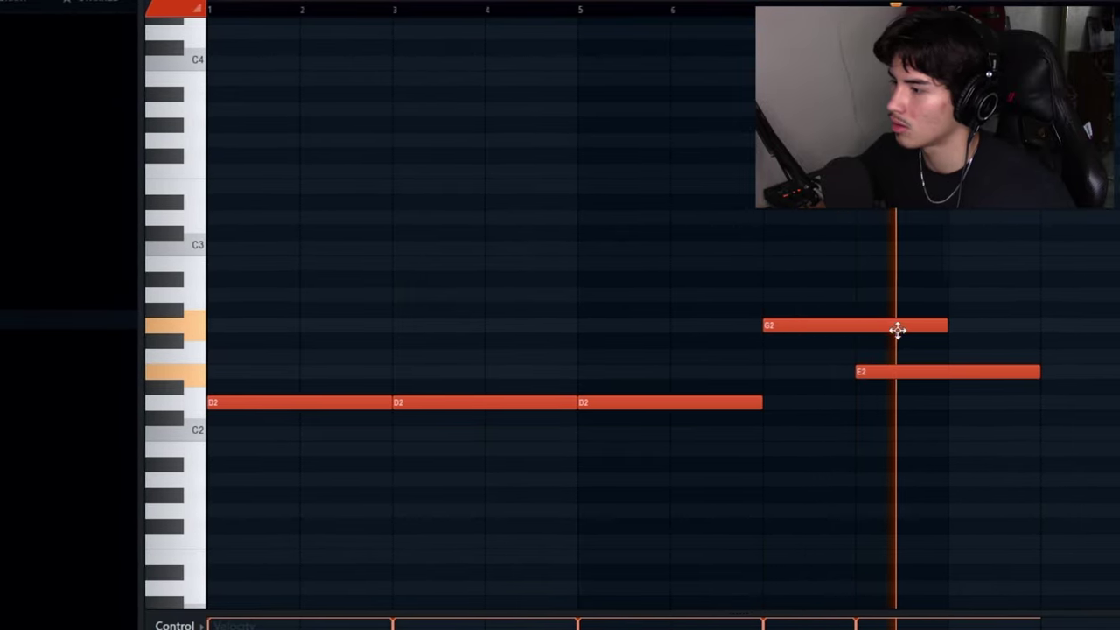
left_click_drag(898, 334, 835, 233)
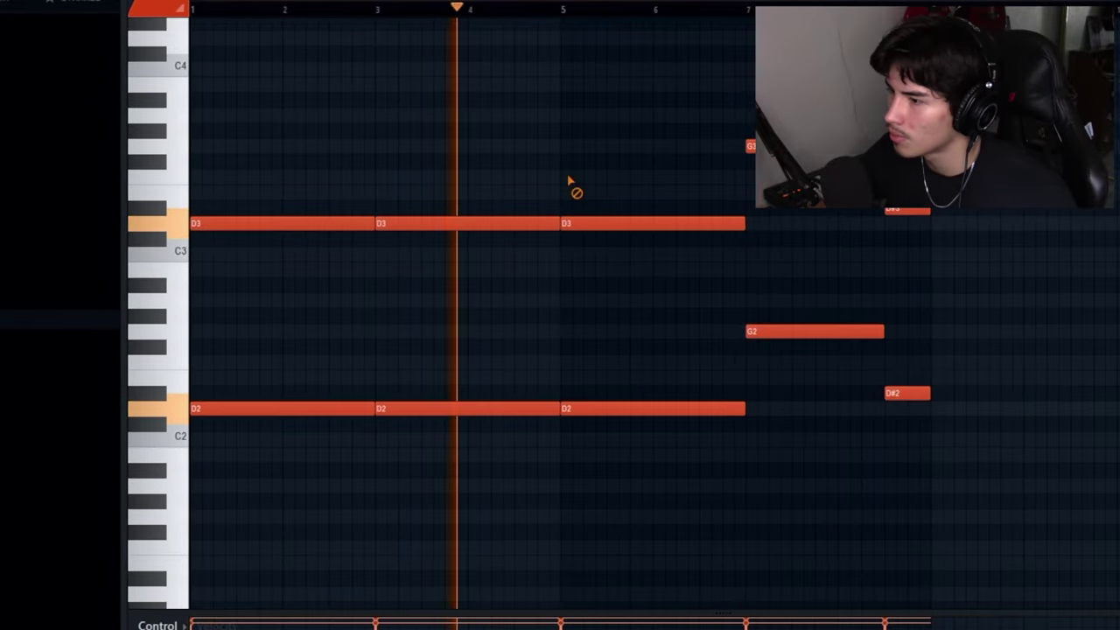
left_click(517, 207)
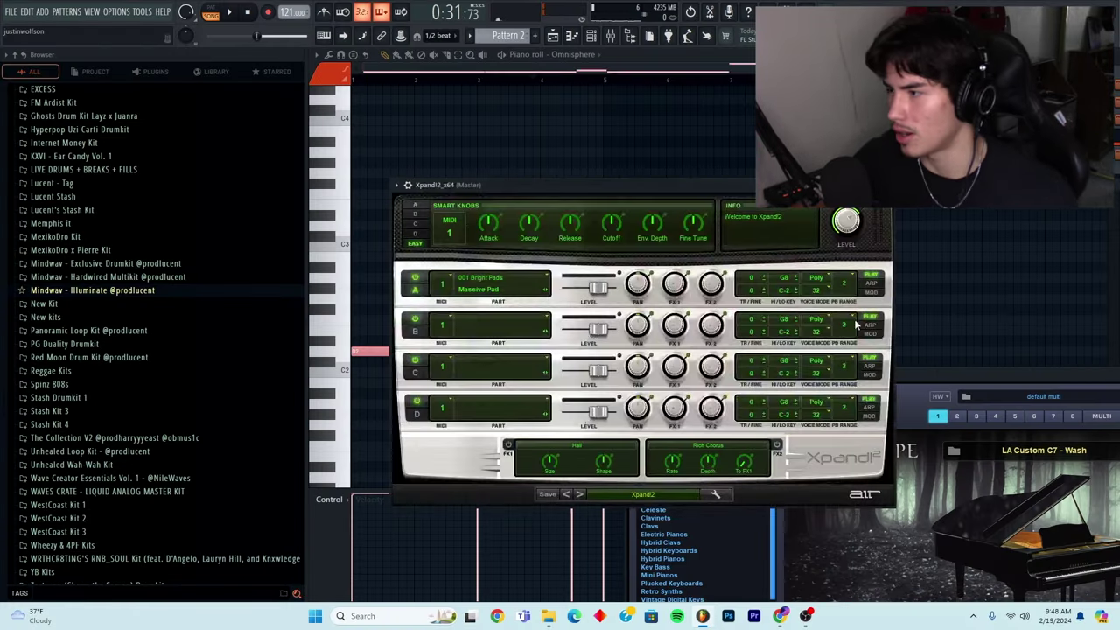
Pick a pad from Xpand!2's preset list and play back the chord pattern
left_click(645, 490)
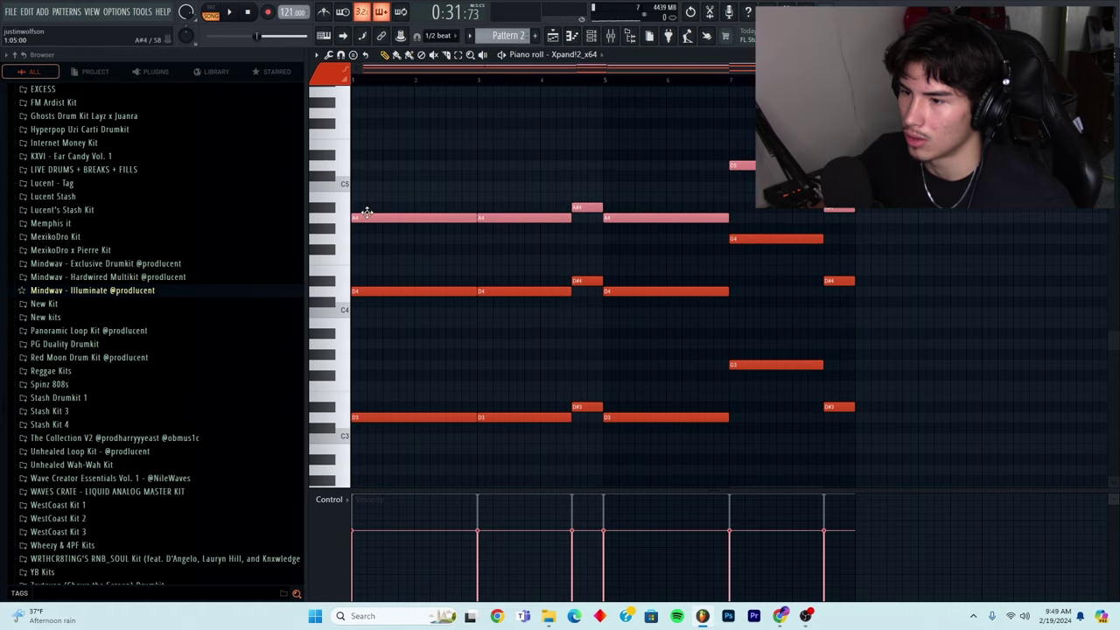
key("space")
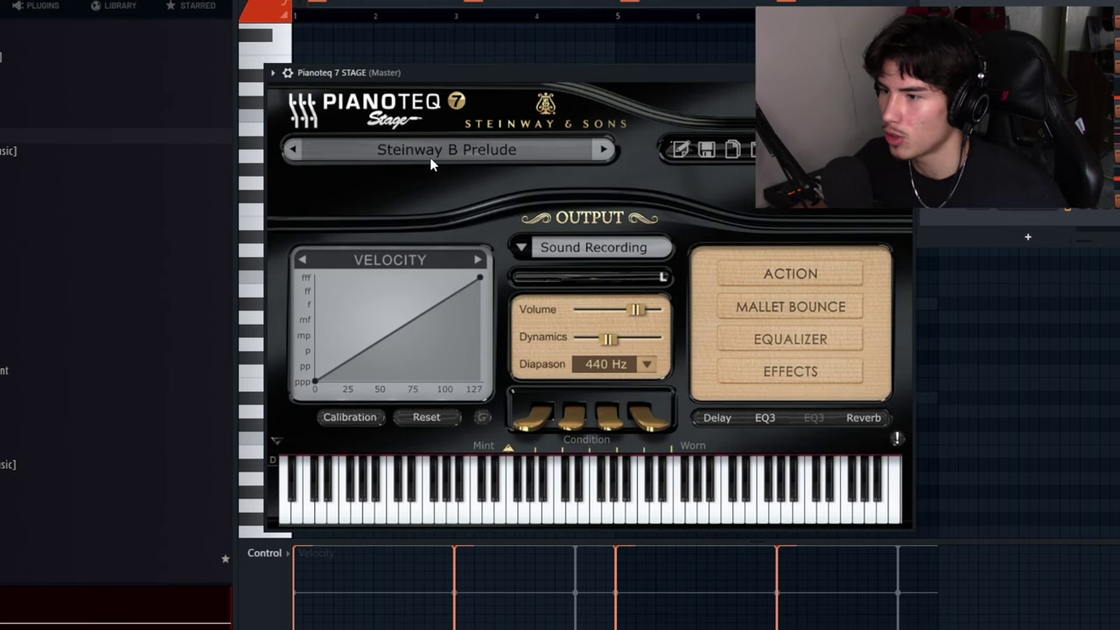
Load Pianoteq's Chromatic Percussion > Tubular Bells > minor preset
left_click(428, 149)
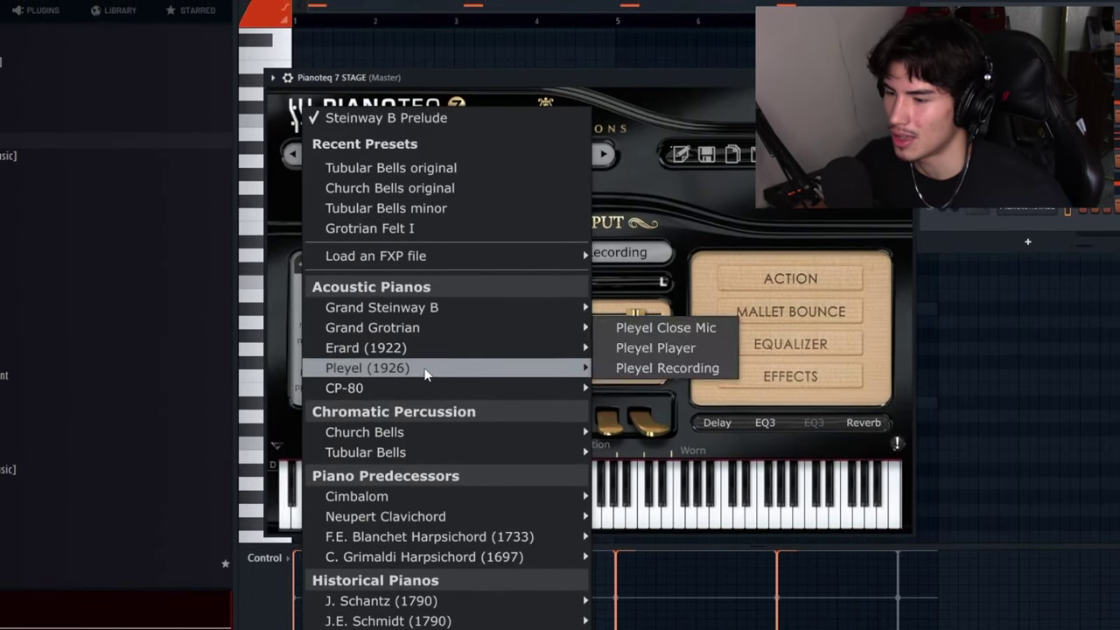
mouse_move(406, 430)
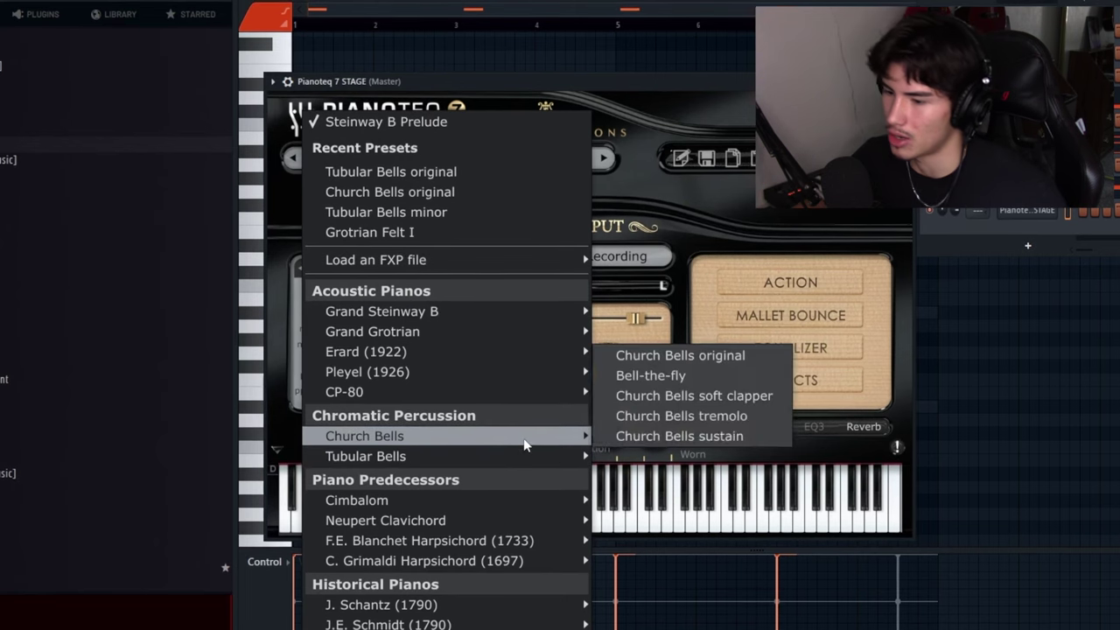
mouse_move(517, 451)
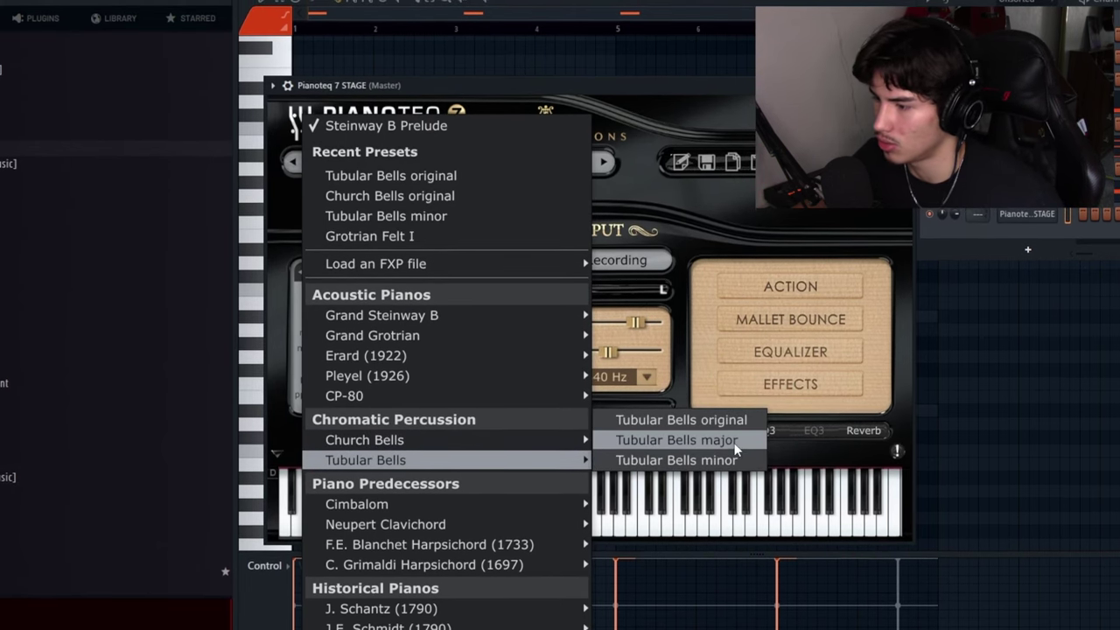
left_click(676, 457)
Place a D5 note at bar 1 in the Pianoteq channel's piano roll
right_click(1035, 223)
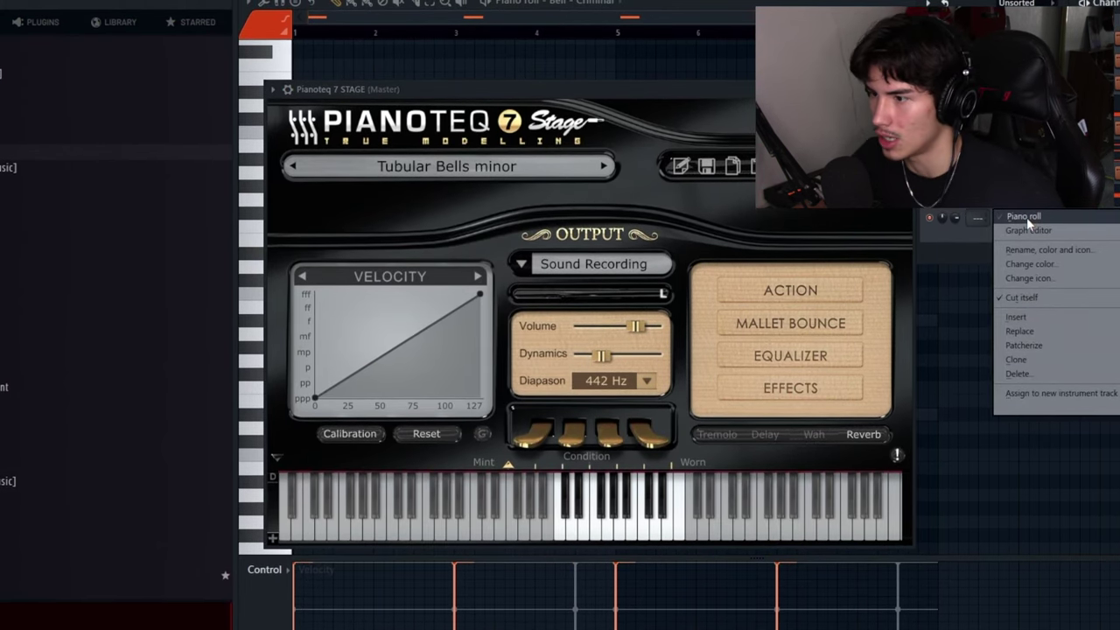
left_click(1026, 217)
left_click(306, 270)
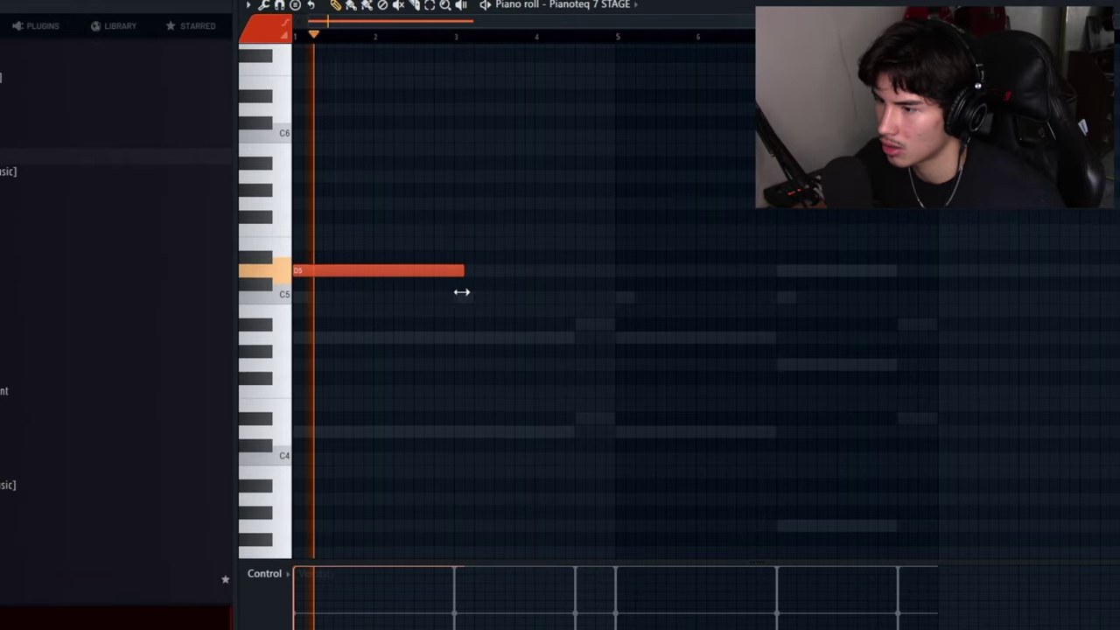
Duplicate the D5 bell note, then duplicate both copies to get four long D5 notes
left_click(959, 213)
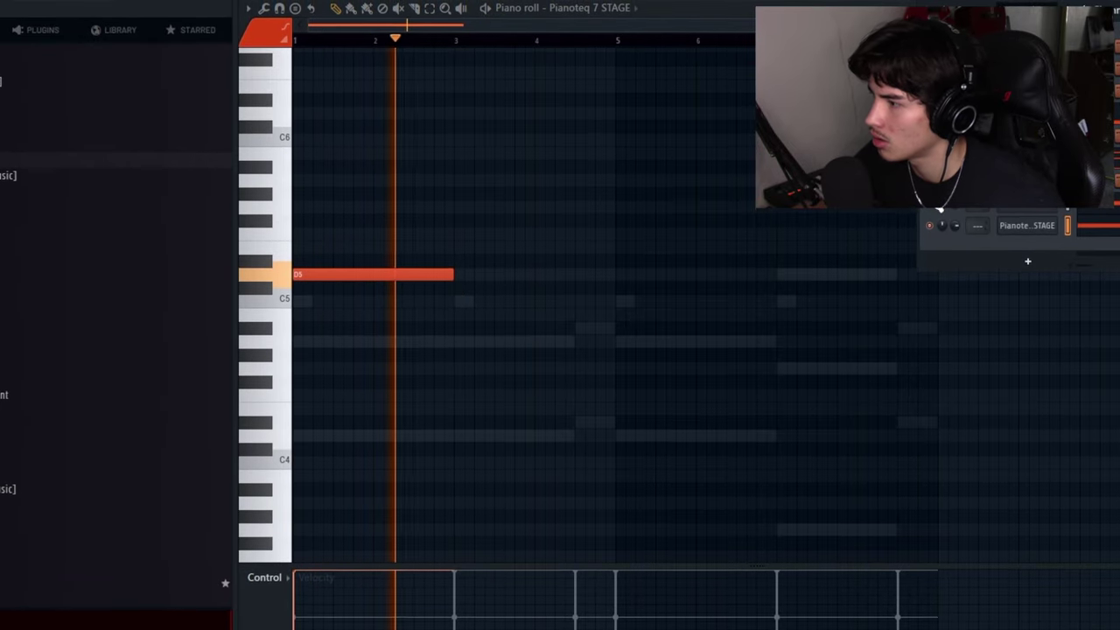
key("ctrl+b")
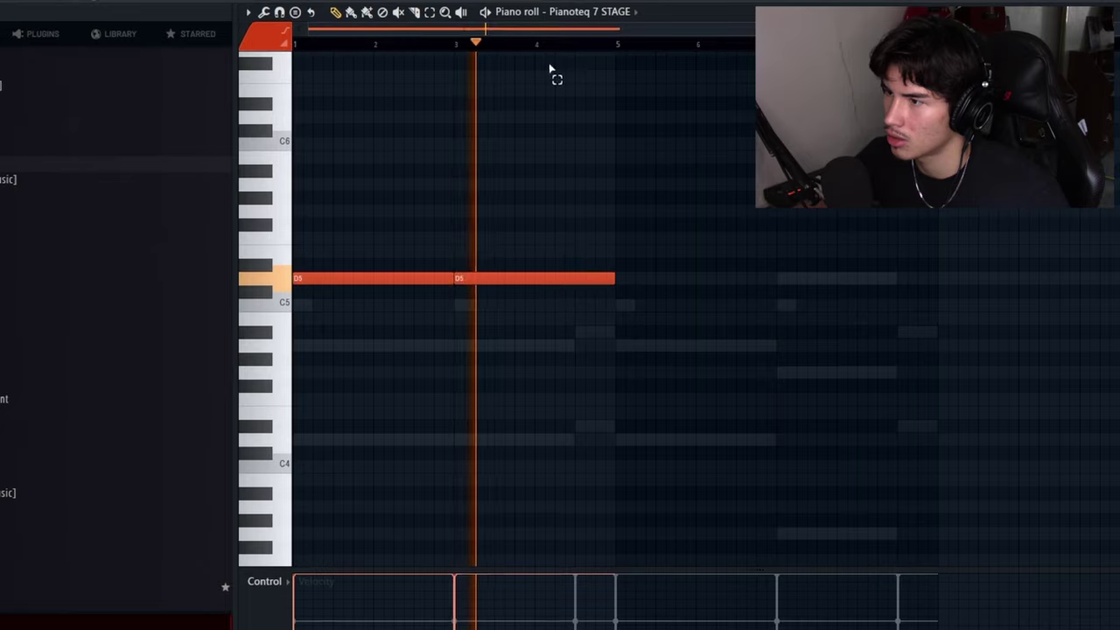
key("ctrl+a")
key("ctrl+b")
key("ctrl+d")
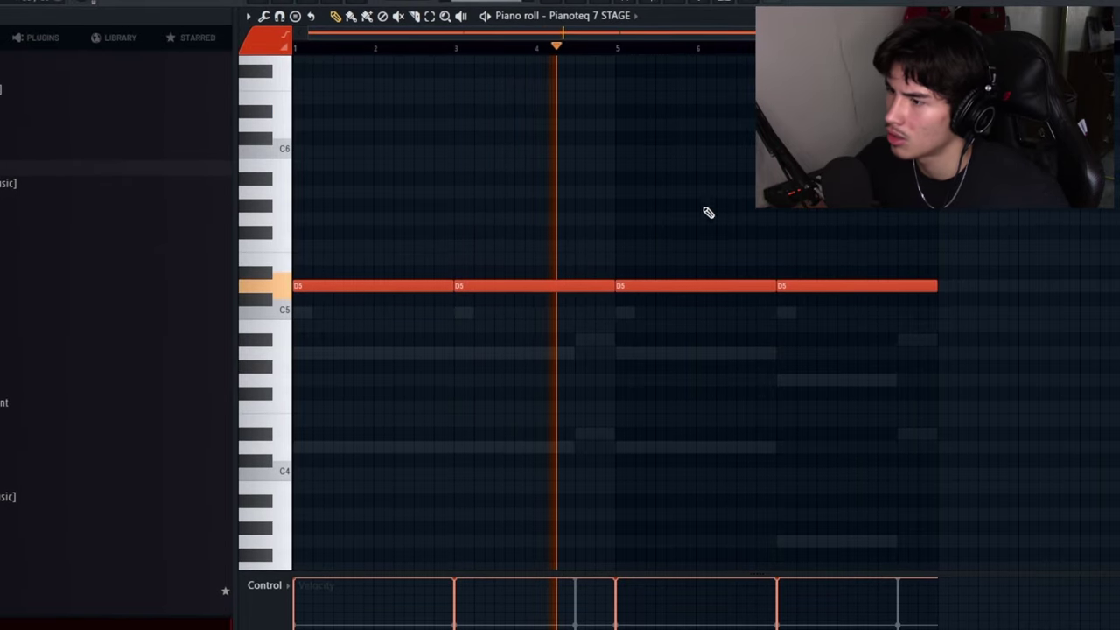
key("ctrl+d")
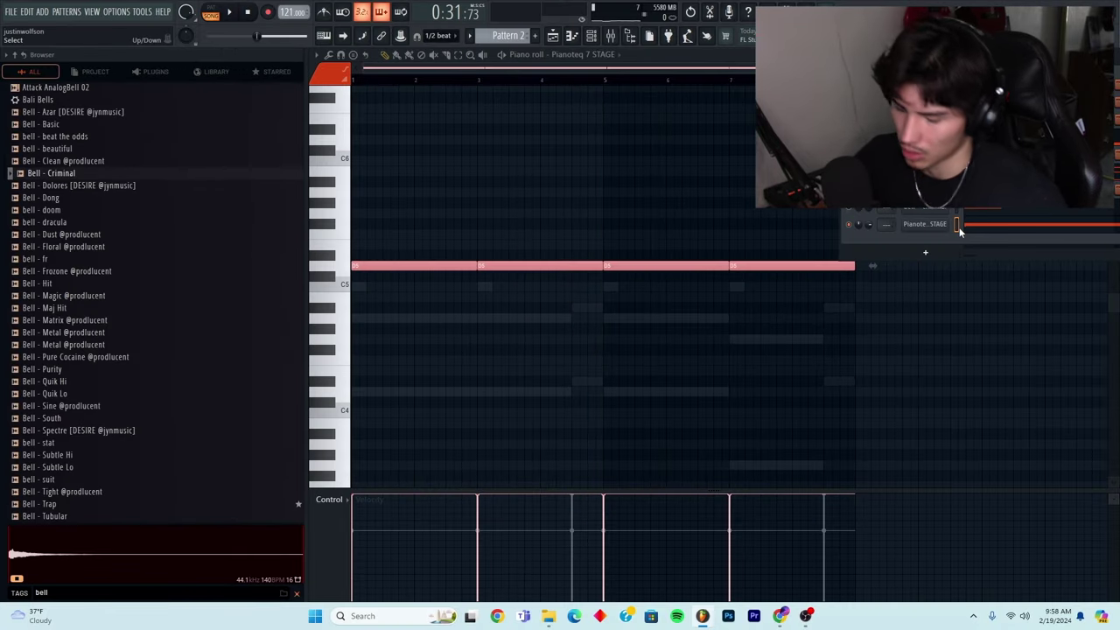
key("F9")
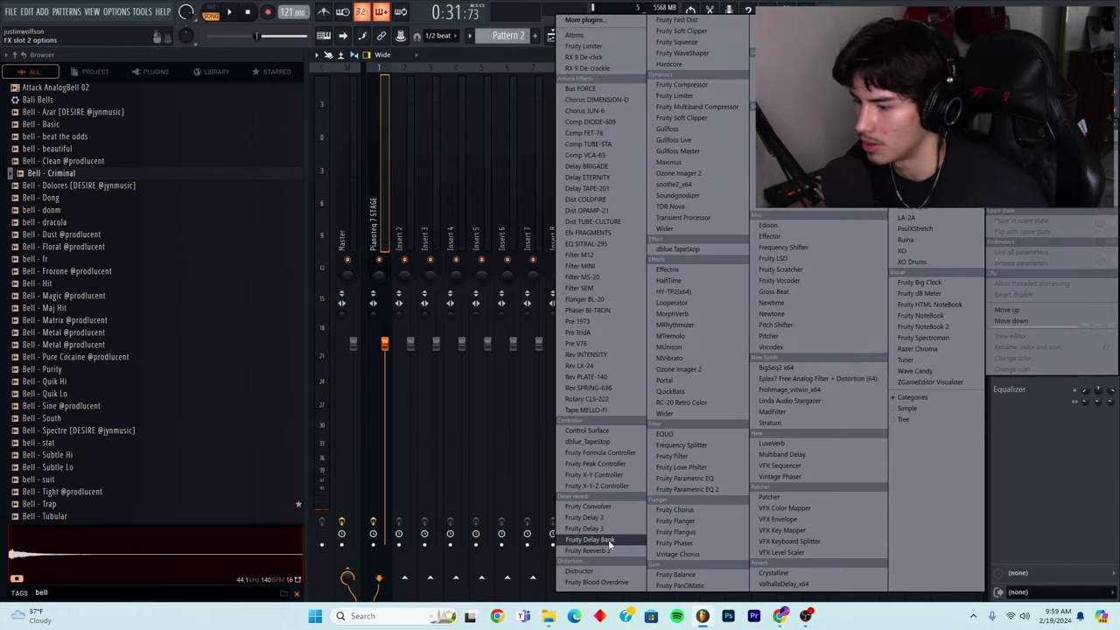
Add a delay to the Pianoteq bells and raise Omnisphere's EQ low cut from 41 Hz to 63 Hz
left_click(604, 529)
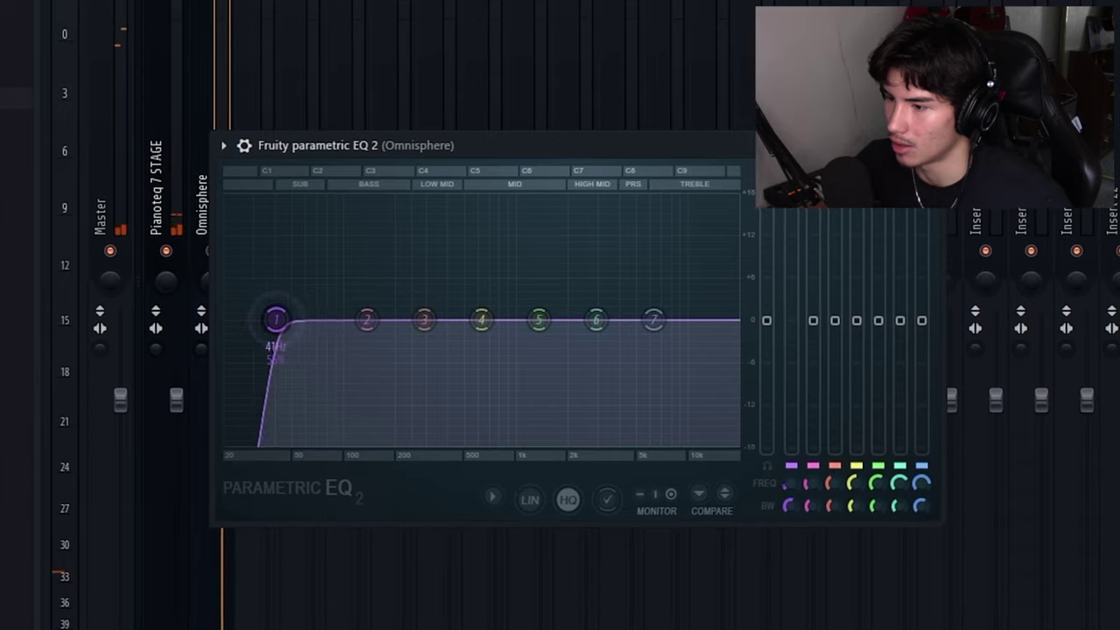
left_click_drag(275, 319, 308, 320)
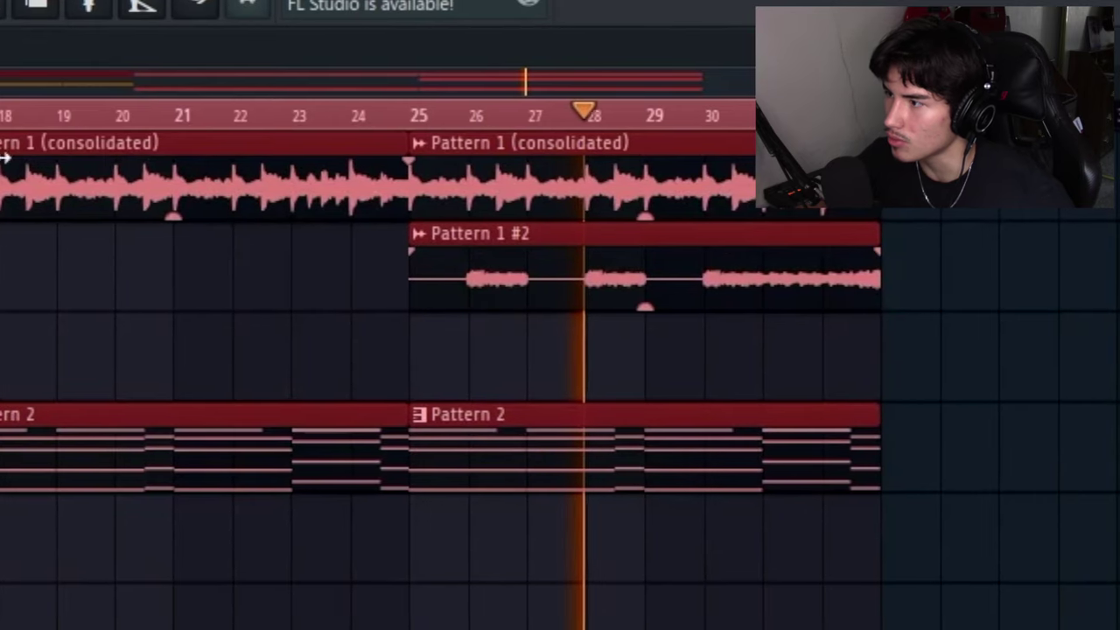
scroll(96, 412, "down", 3)
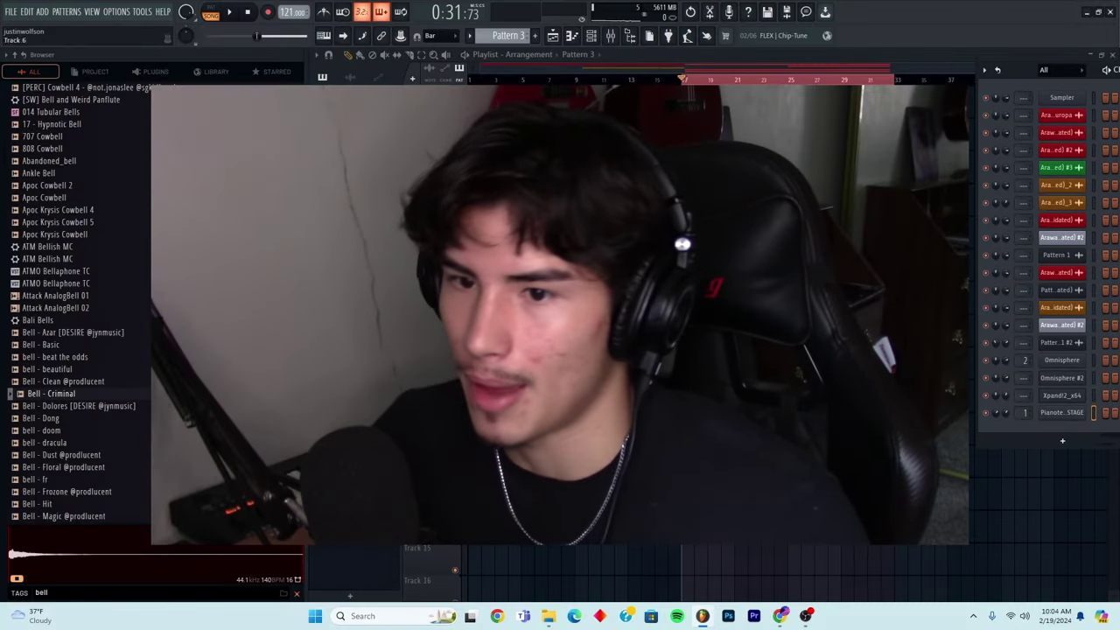
Scroll through the bell samples and expand the Mindwav Illuminate drum kit folder
scroll(146, 311, "up", 5)
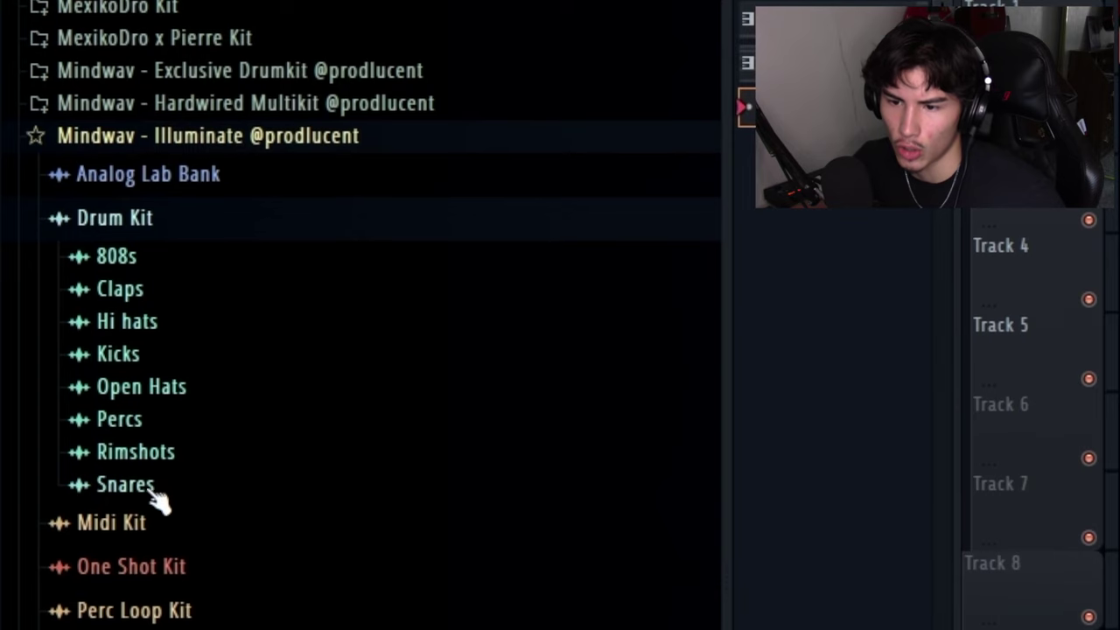
left_click(150, 490)
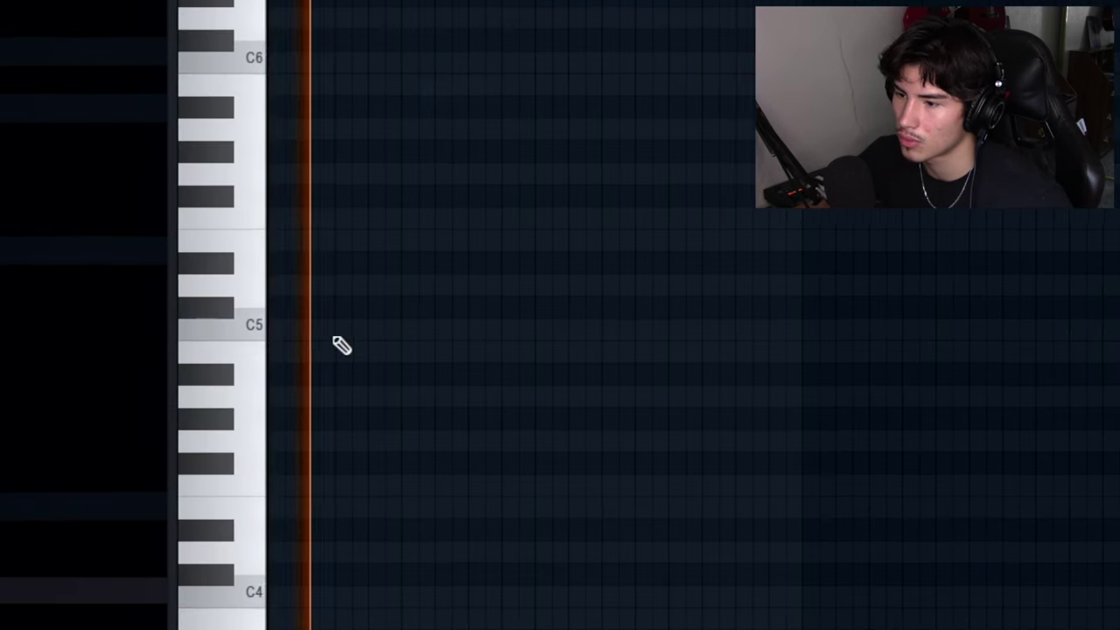
Draw four short C5 snare hits, duplicate them, and add one more hit at the end
left_click(328, 329)
left_click_drag(496, 329, 191, 374)
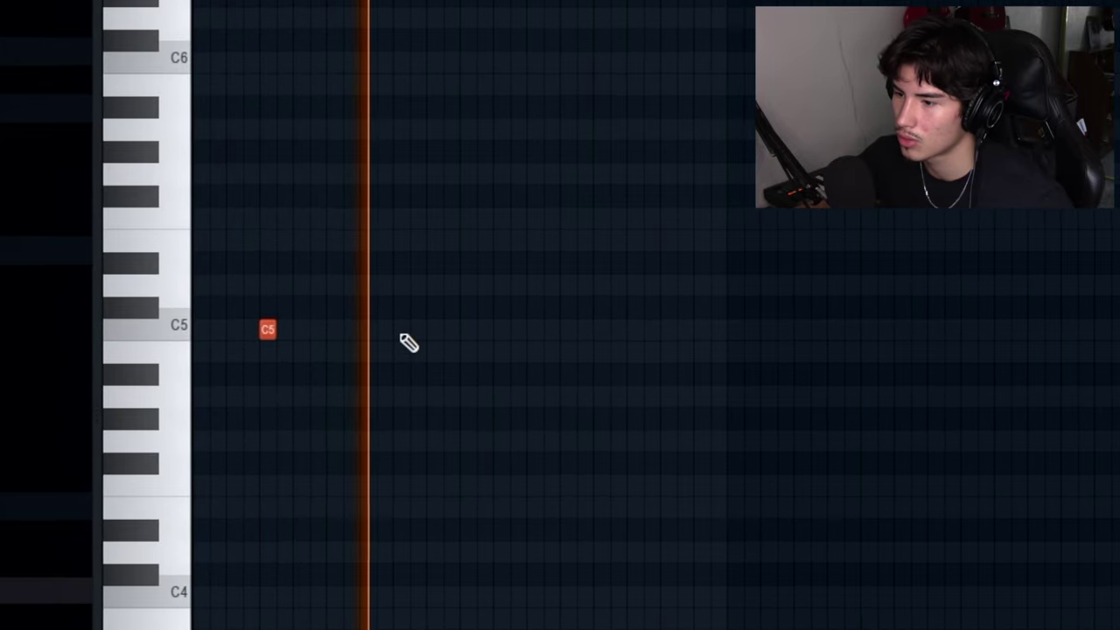
left_click(440, 329)
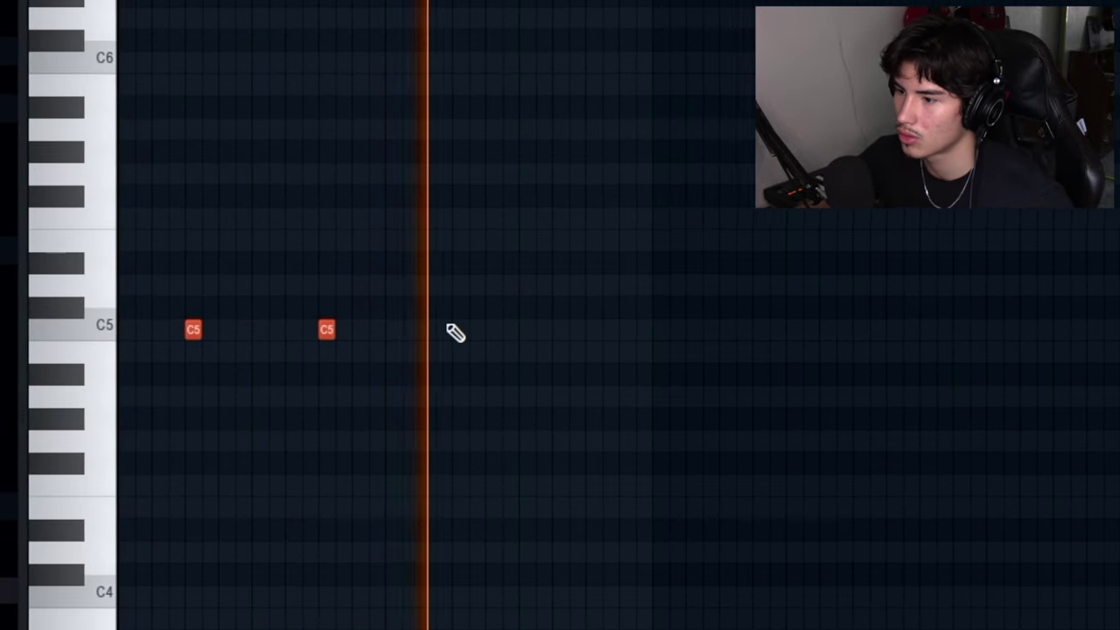
left_click(497, 329)
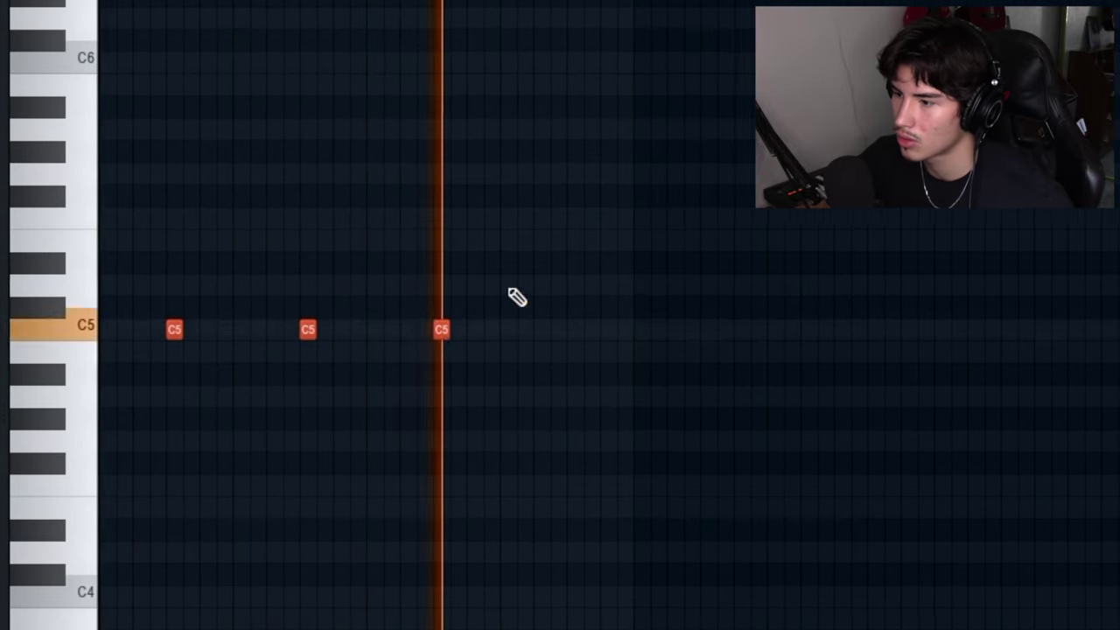
left_click(519, 333)
key("ctrl+b")
key("ctrl+d")
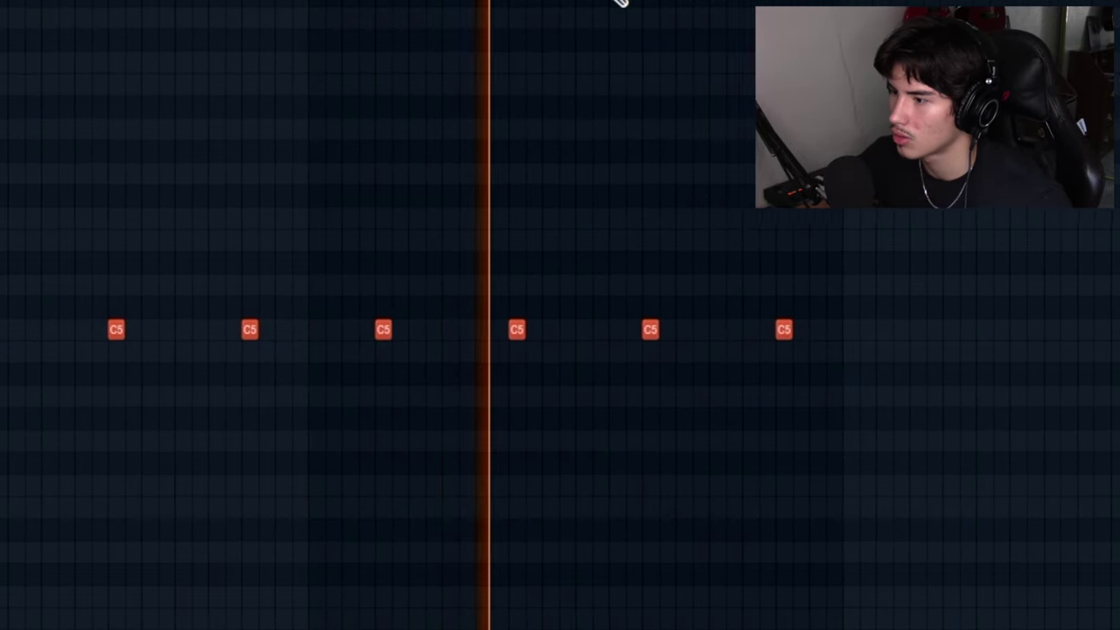
left_click(798, 336)
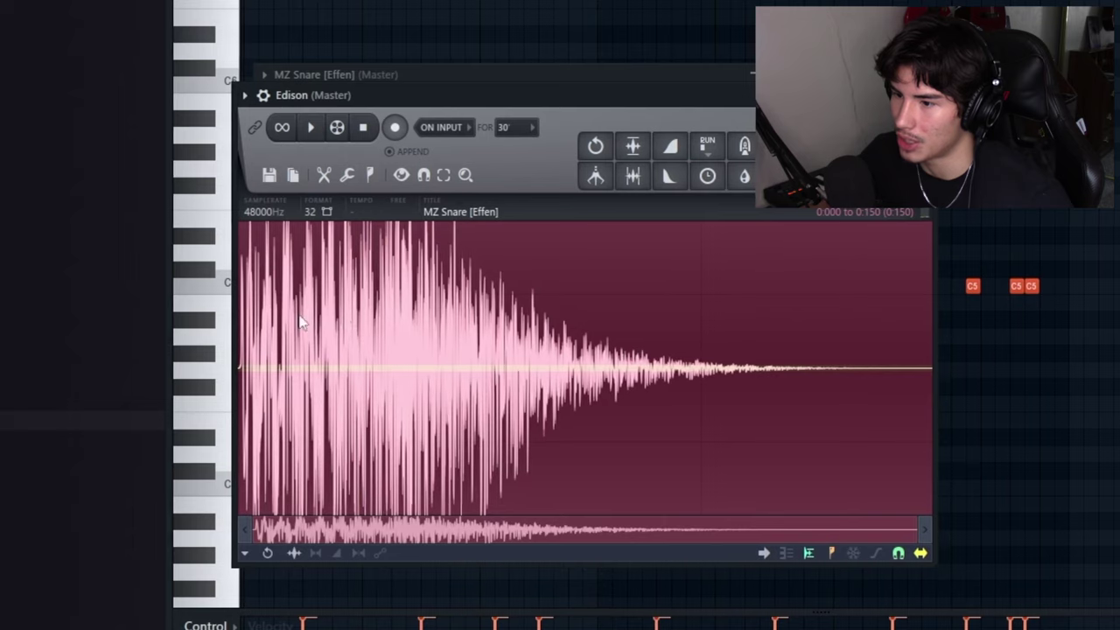
Select the tail end of the snare sample in Edison, starting slightly earlier
left_click(593, 341)
left_click_drag(593, 341, 558, 356)
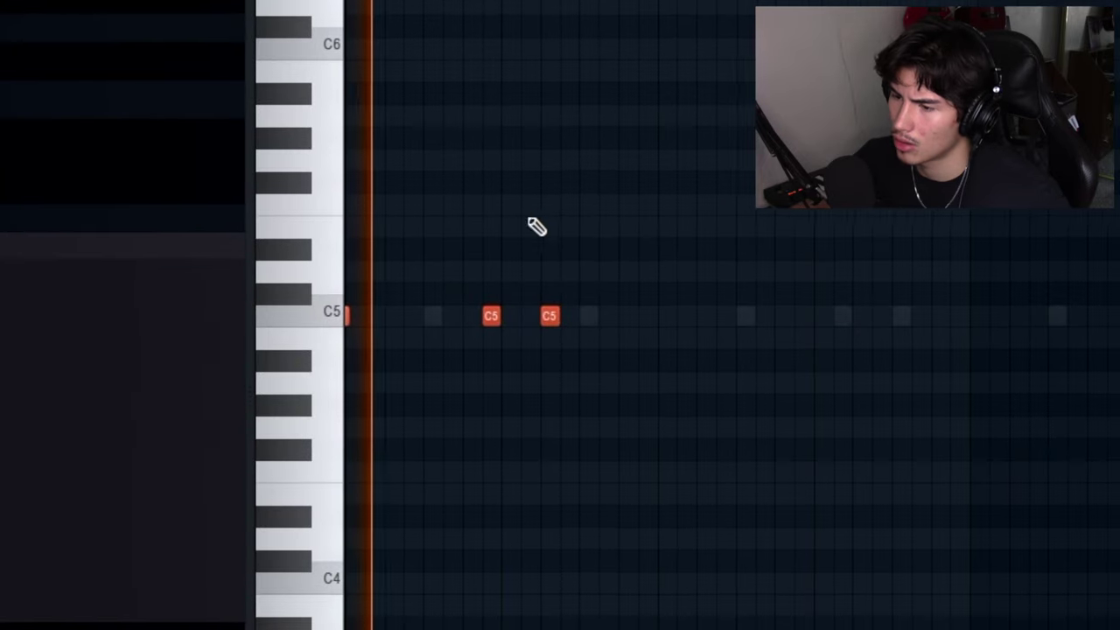
Nudge the first kick note earlier and draw a run of C5 kick hits across the pattern
left_click_drag(491, 316, 459, 318)
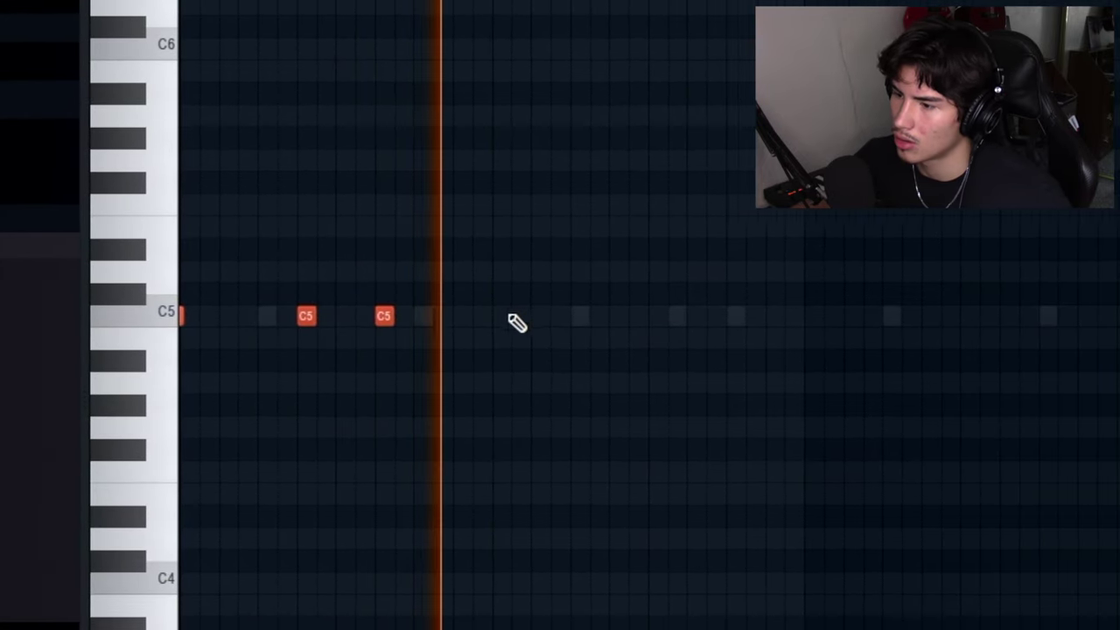
left_click(555, 316)
left_click(562, 316)
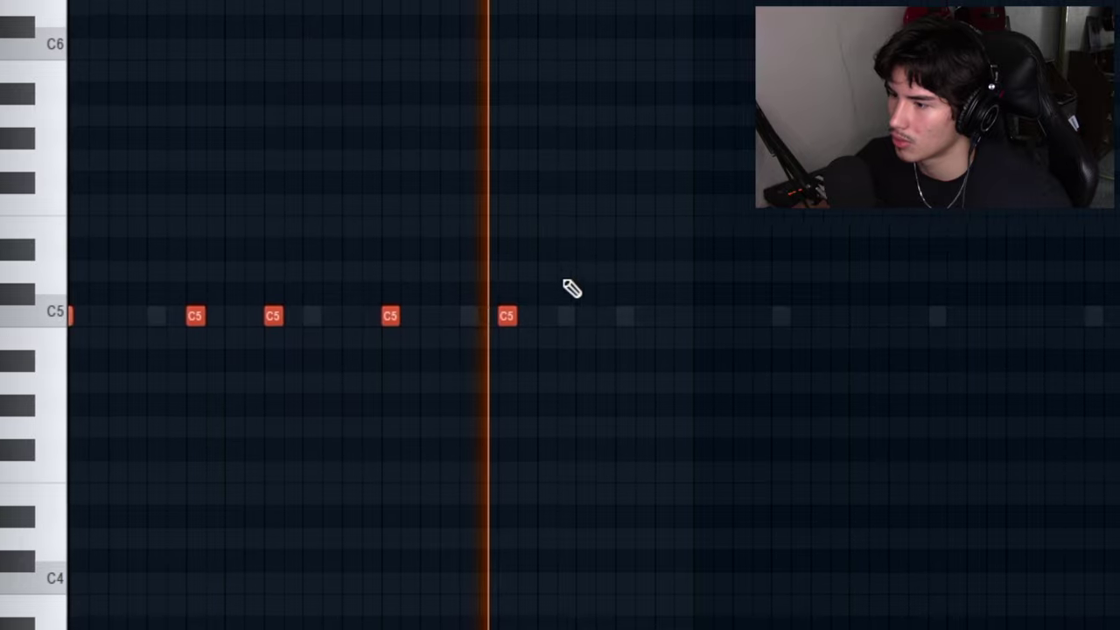
left_click(640, 316)
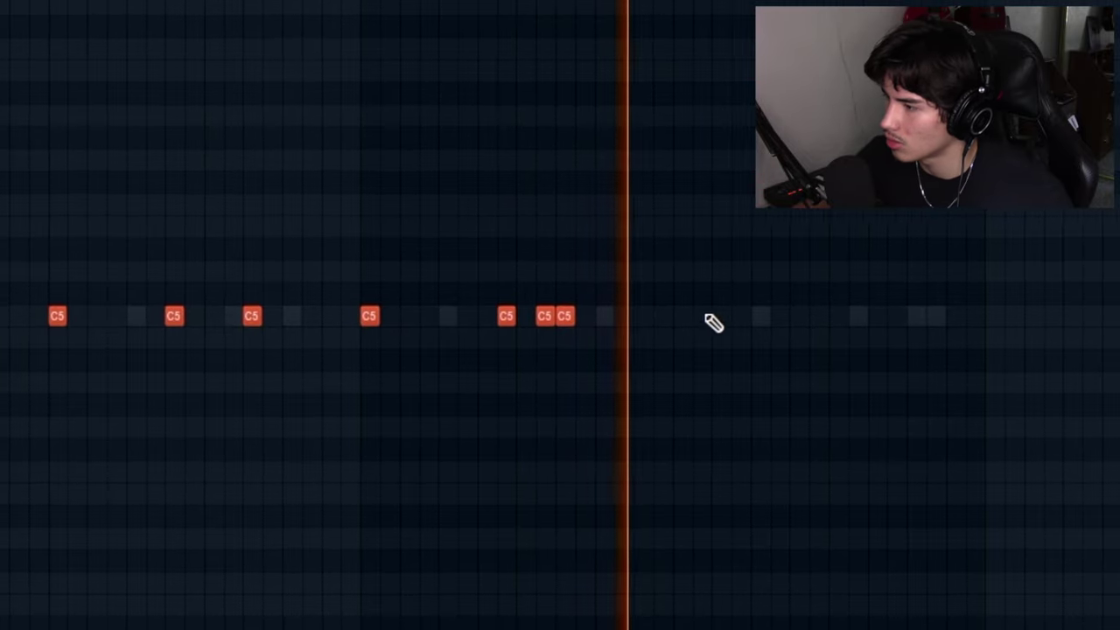
left_click(735, 316)
left_click(760, 316)
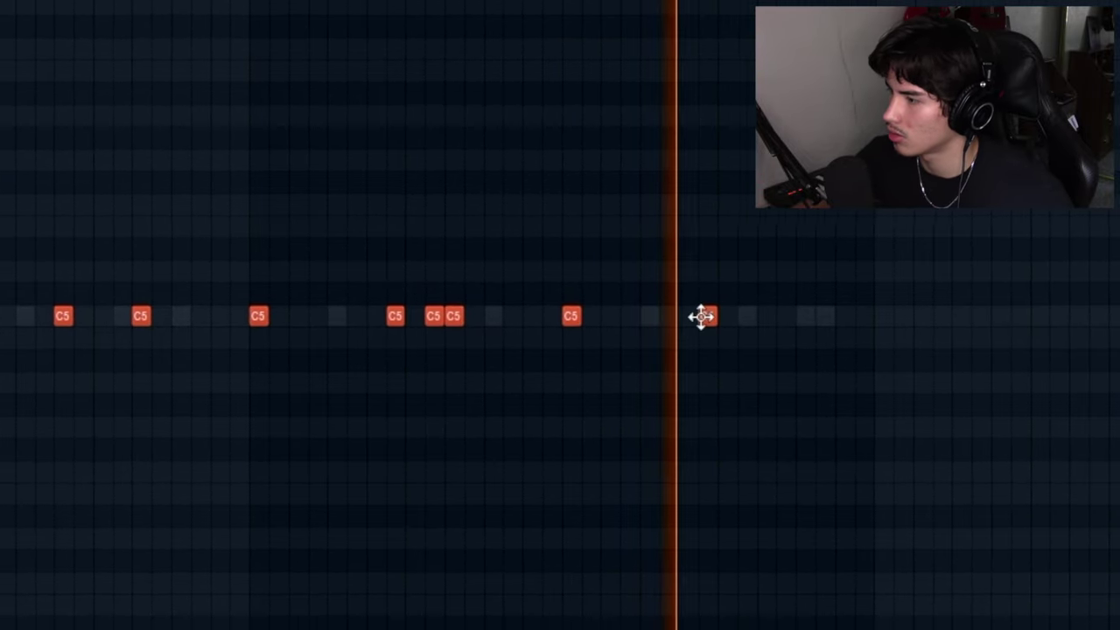
left_click(801, 316)
left_click(822, 317)
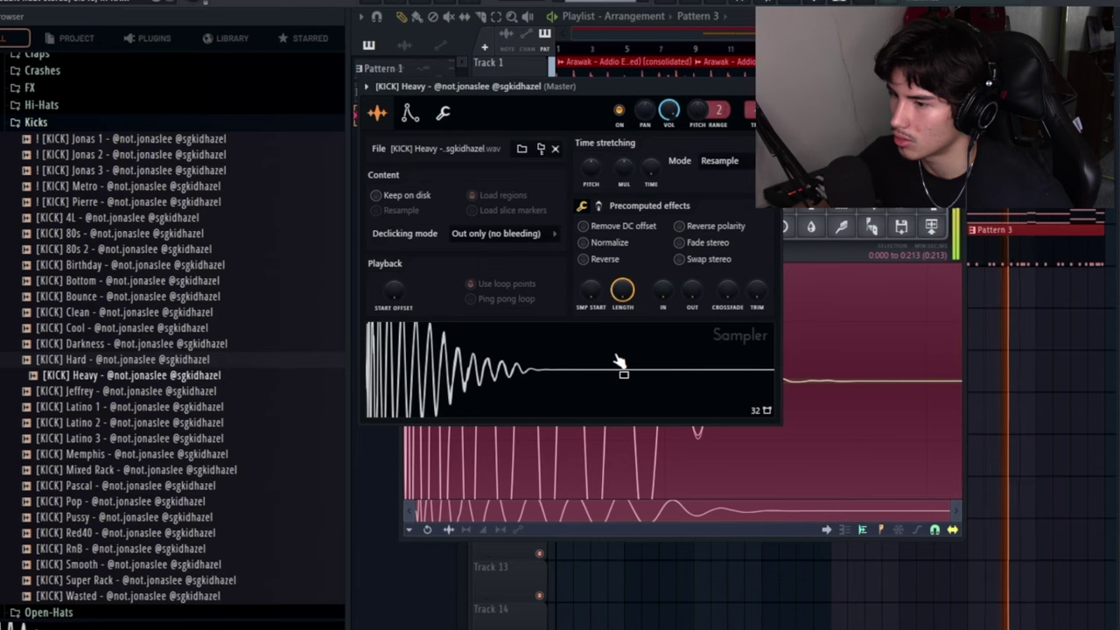
Open the [KICK] Heavy sample's options menu from the Sampler waveform
right_click(615, 353)
left_click(530, 336)
right_click(530, 334)
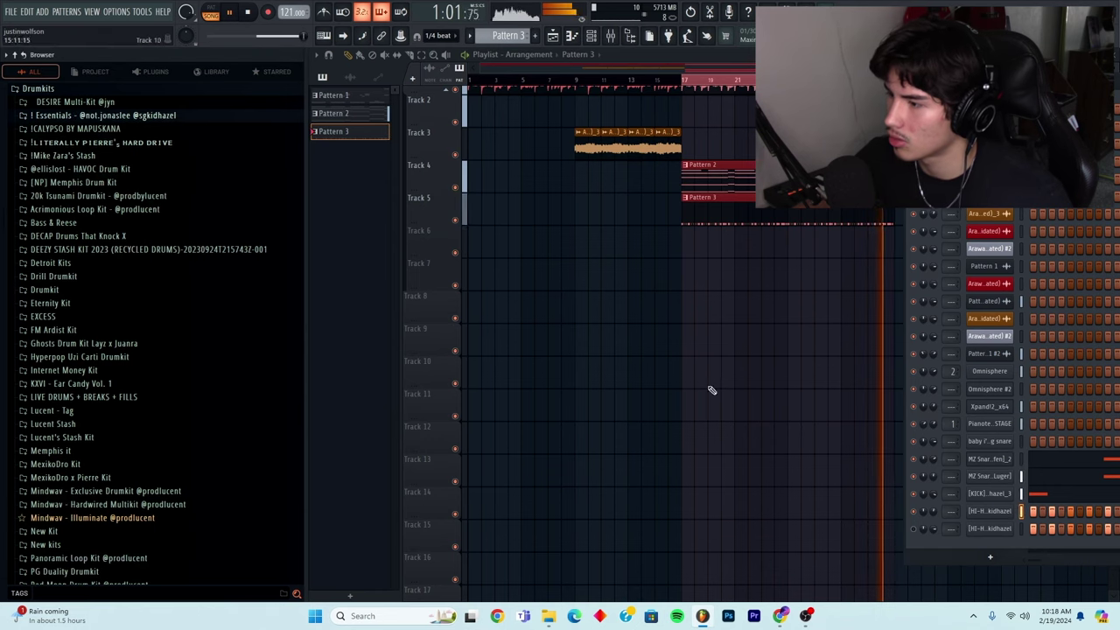
Drag the HH Triplets hi-hat MIDI from Mindwav Illuminate > Midi Kit > Hi Hat Midis into the pattern
left_click(93, 517)
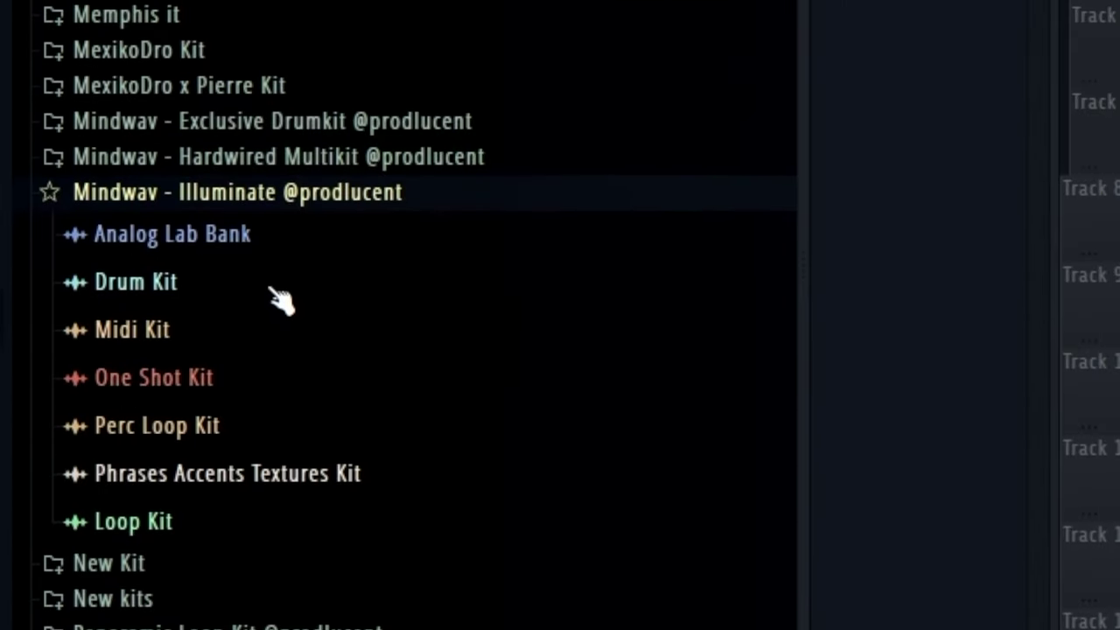
left_click(61, 567)
scroll(83, 564, "down", 4)
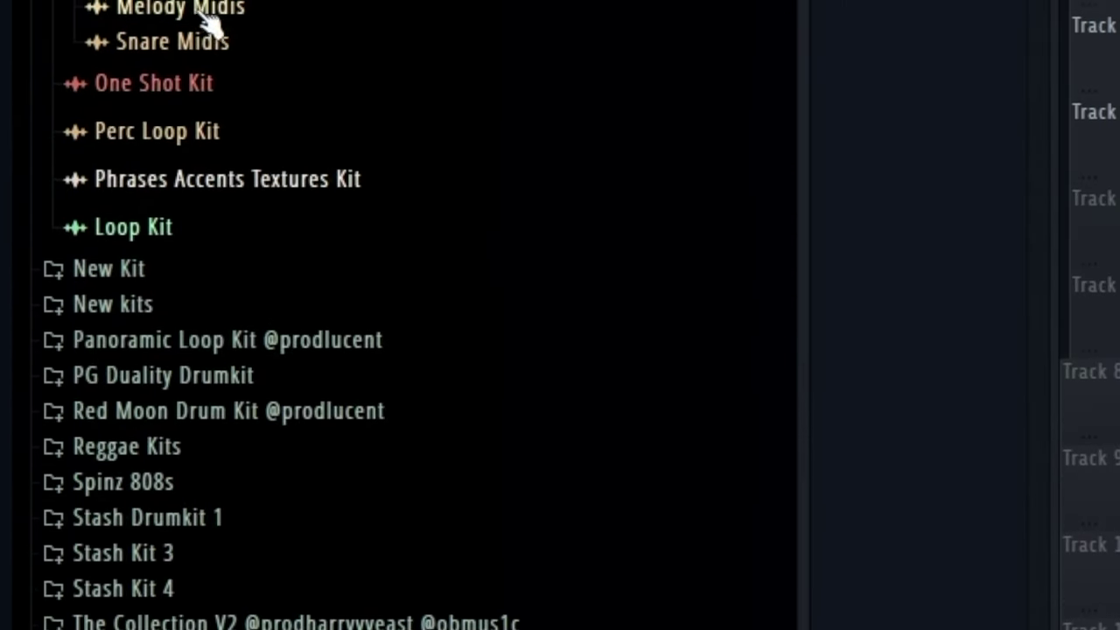
left_click(175, 4)
left_click_drag(166, 499, 408, 399)
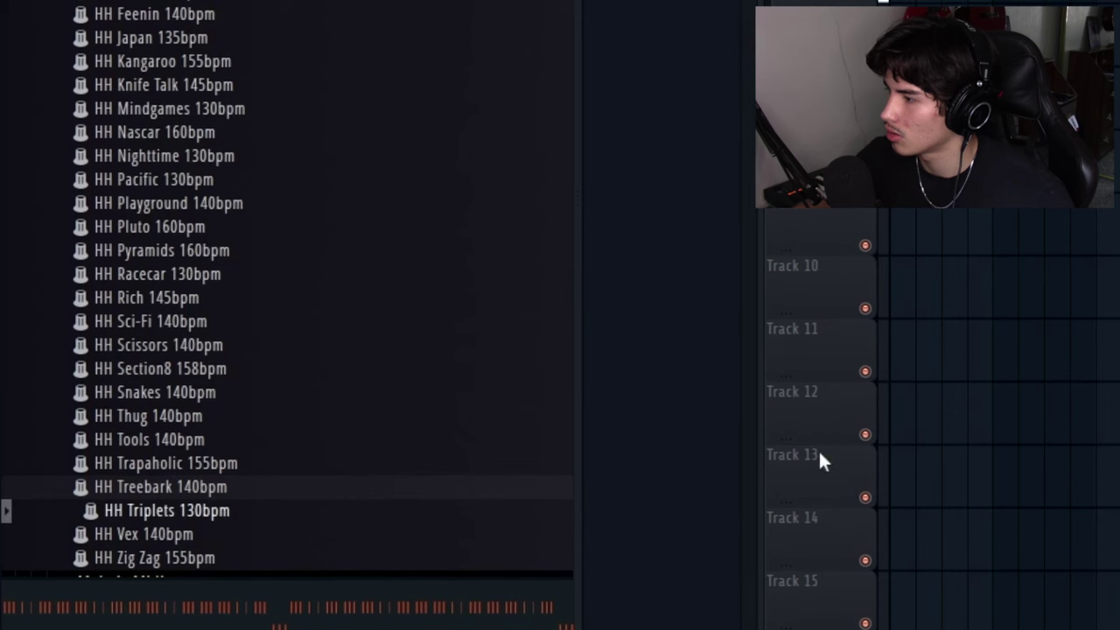
scroll(425, 363, "down", 4)
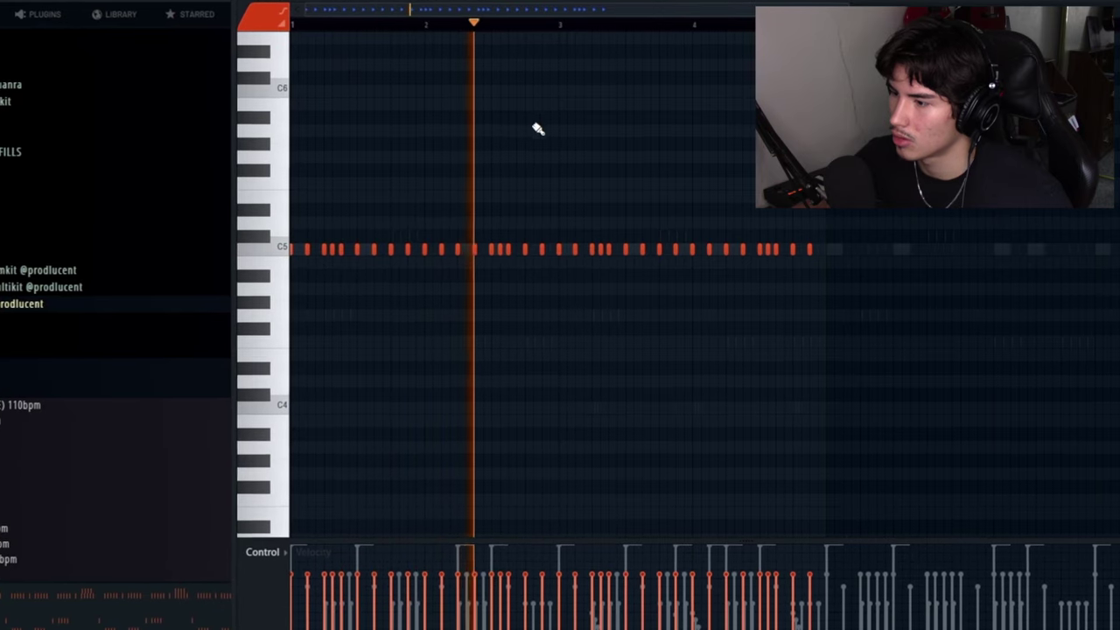
scroll(625, 165, "up", 2)
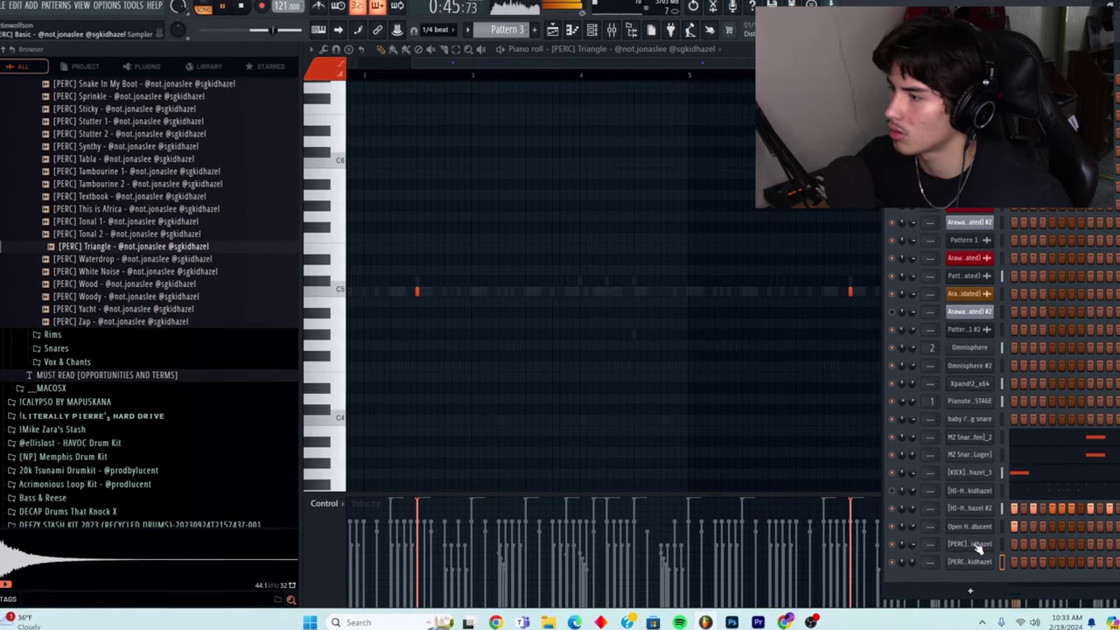
Delete the three high 808 Mannie notes after the playhead
left_click(595, 416)
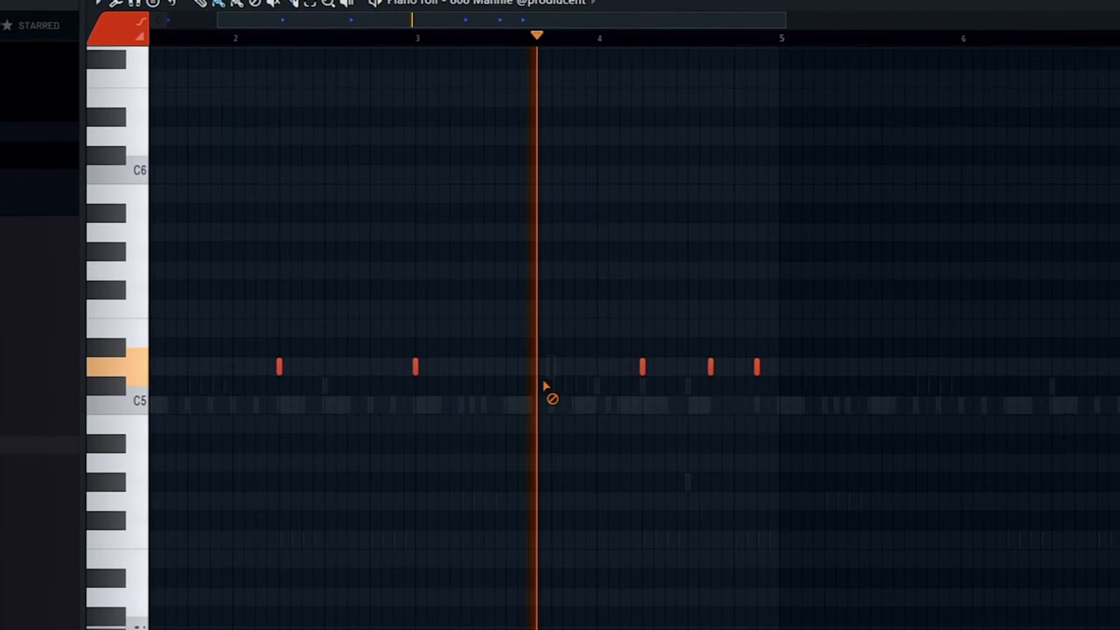
left_click_drag(840, 413, 644, 321)
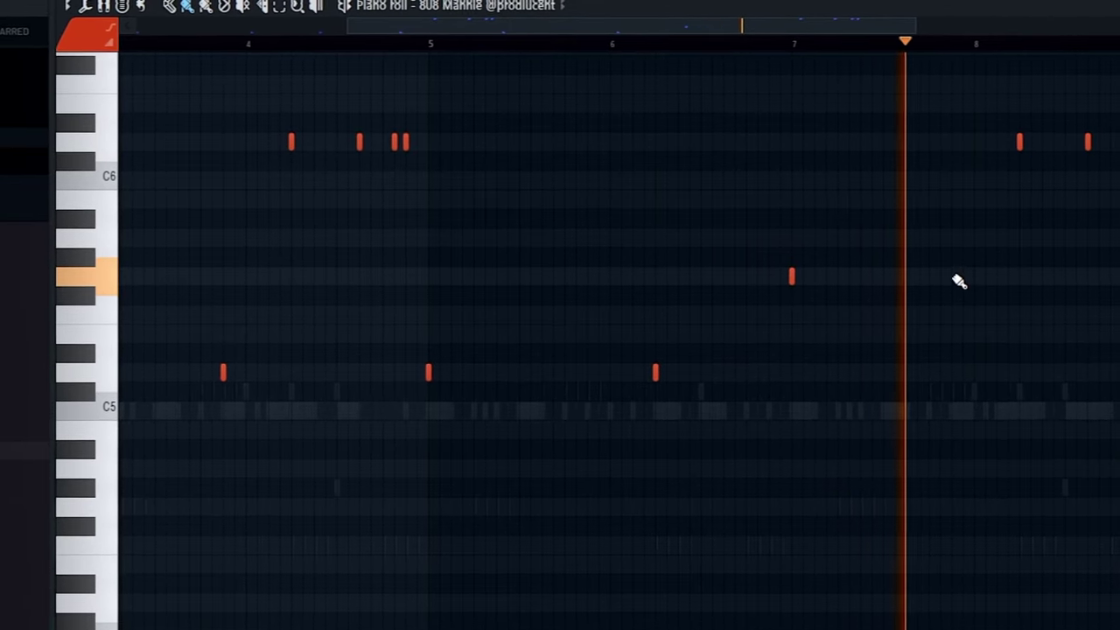
key("Delete")
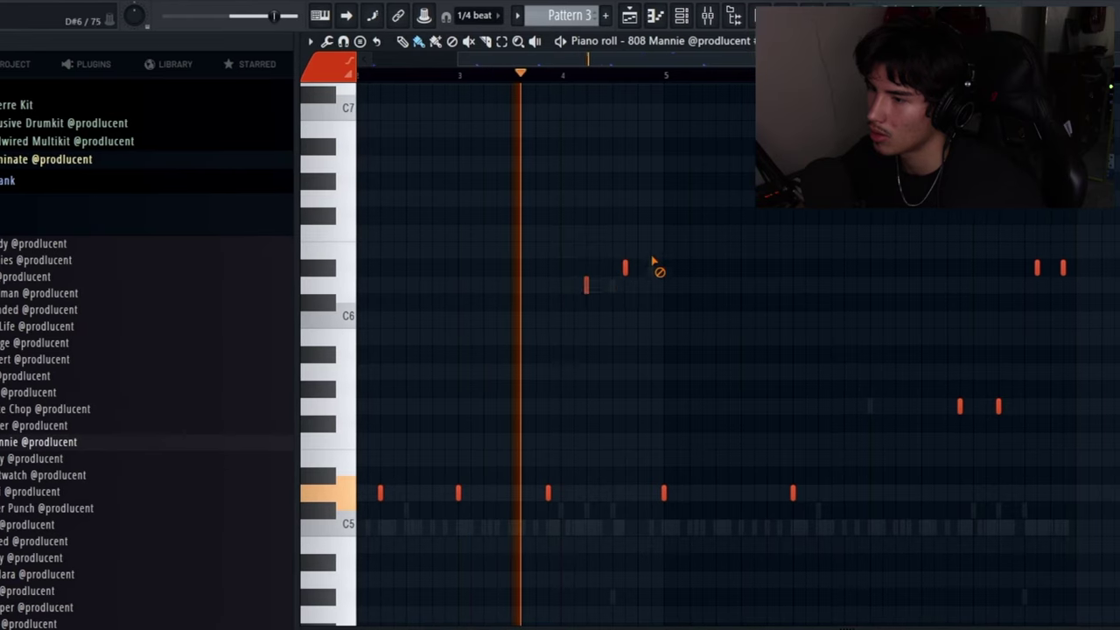
Draw new 808 notes later in the pattern, removing the unwanted extra and high notes
left_click(578, 493)
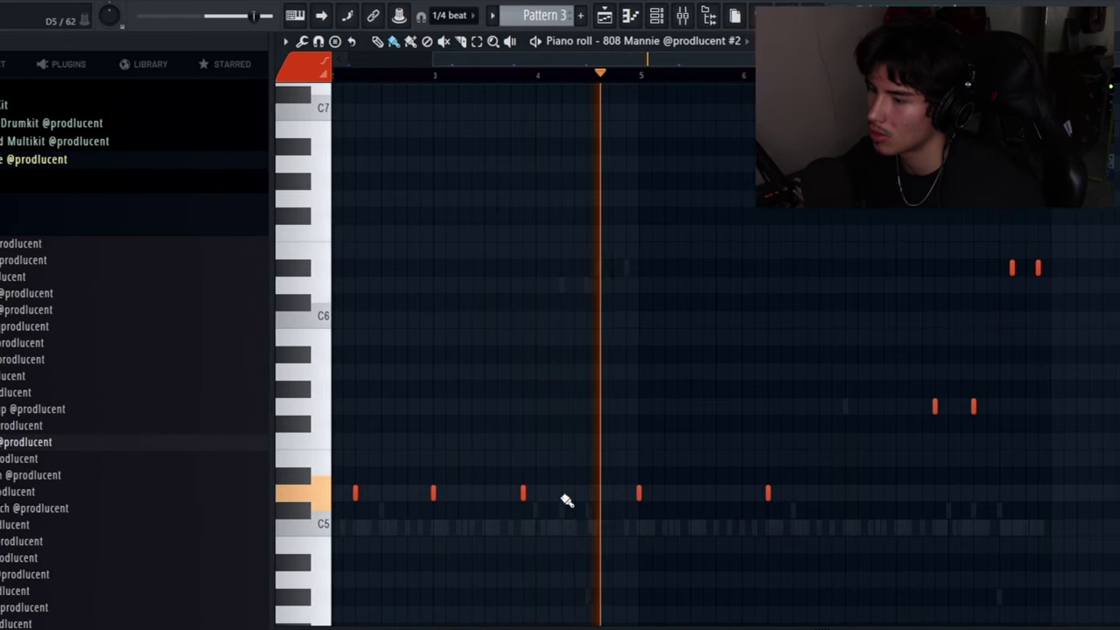
scroll(578, 338, "down", 3)
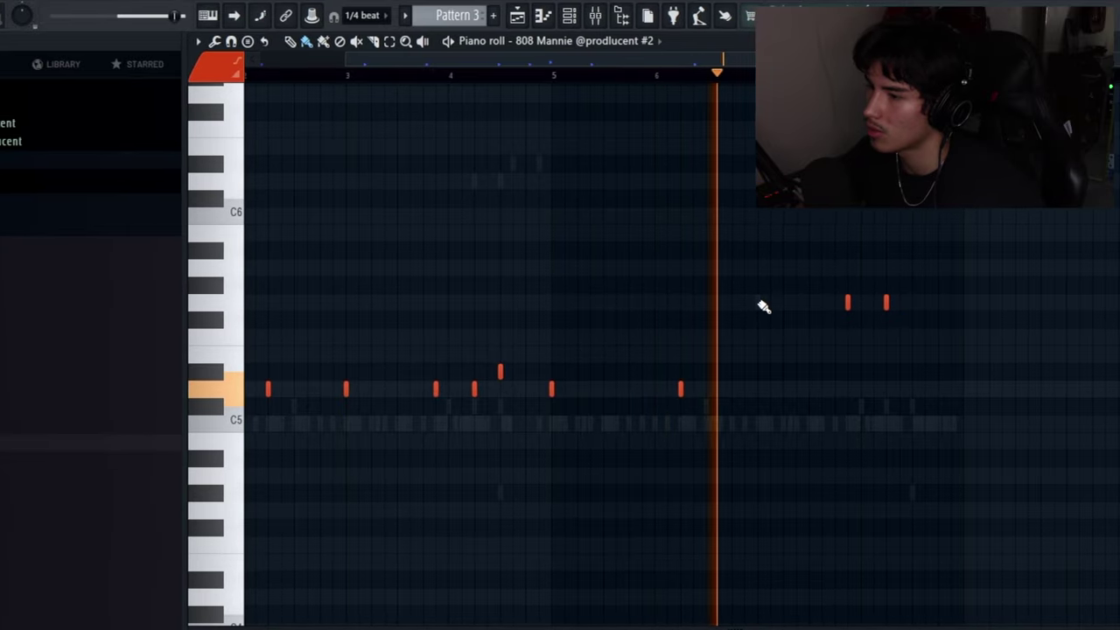
left_click(759, 303)
right_click(886, 302)
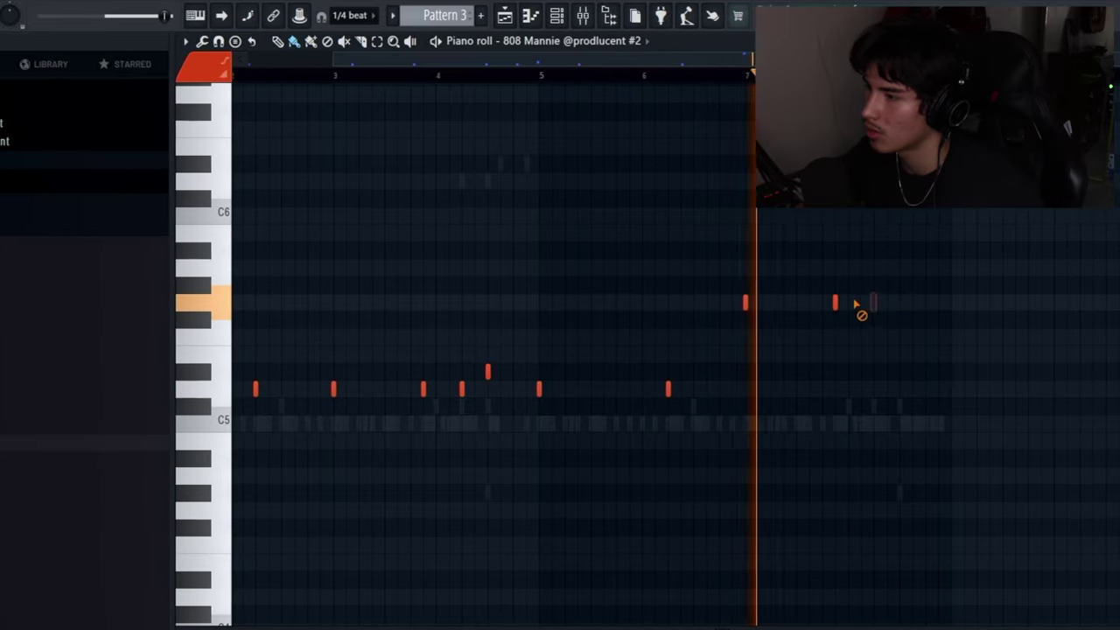
right_click(847, 302)
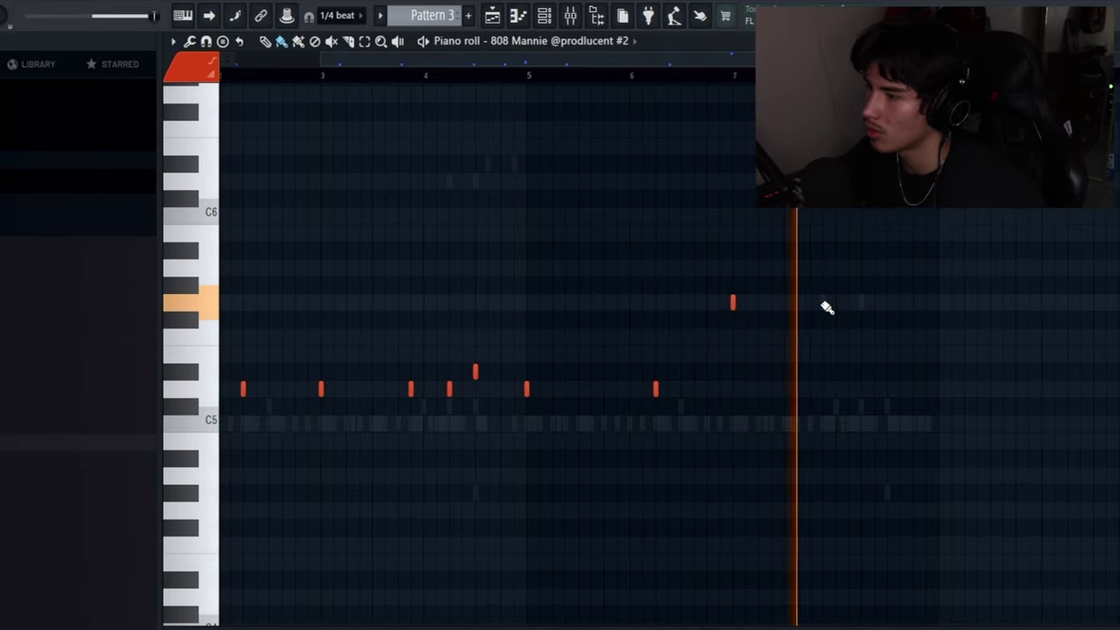
left_click(823, 303)
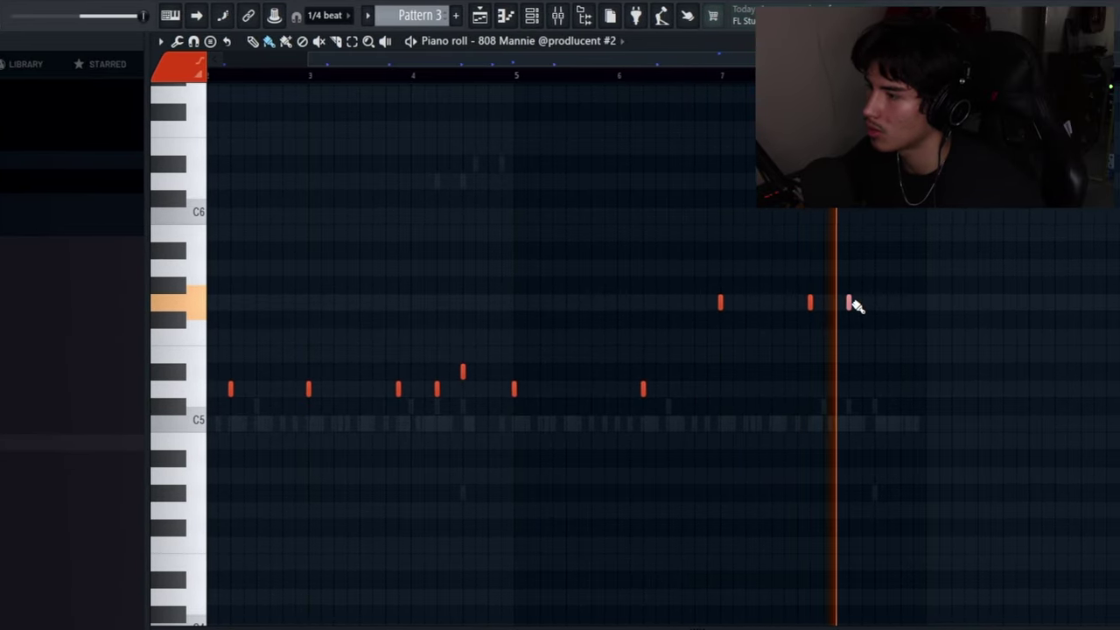
left_click(863, 302)
left_click(887, 285)
right_click(862, 285)
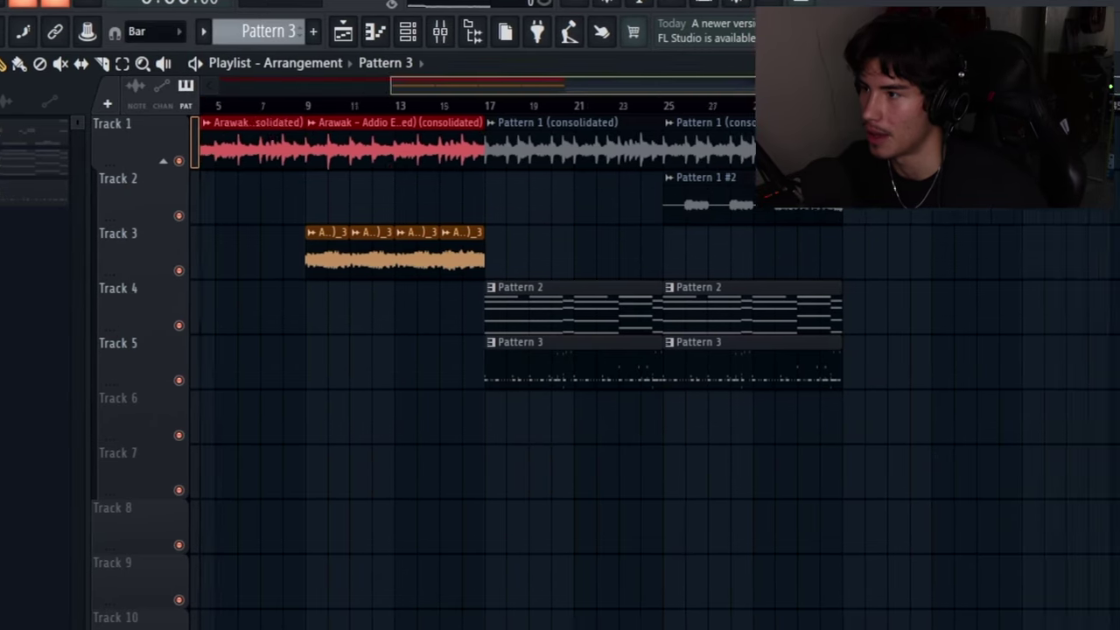
Select bars 17–33 across all tracks and duplicate them to play again from bar 33
left_click_drag(348, 114, 678, 139)
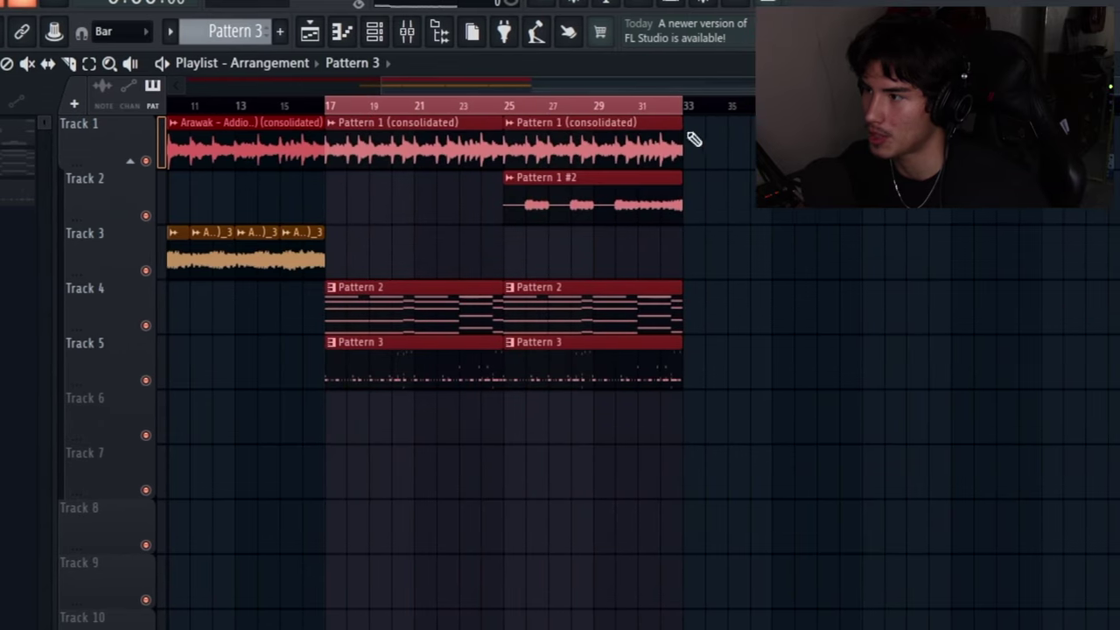
left_click(389, 342)
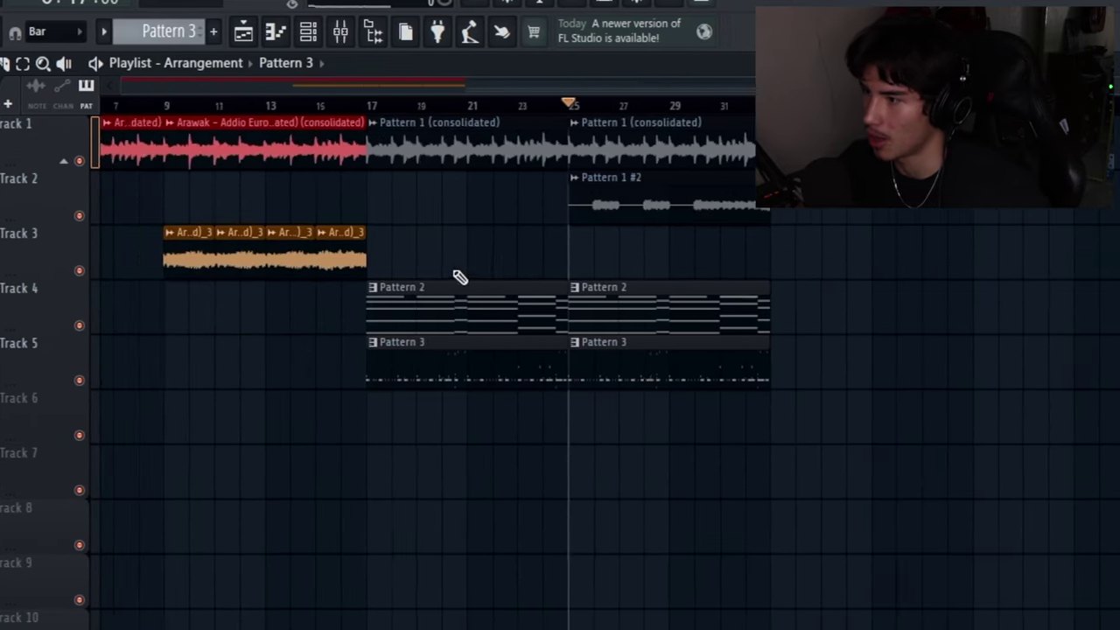
scroll(358, 105, "down", 3)
left_click_drag(353, 105, 620, 105)
key("ctrl+b")
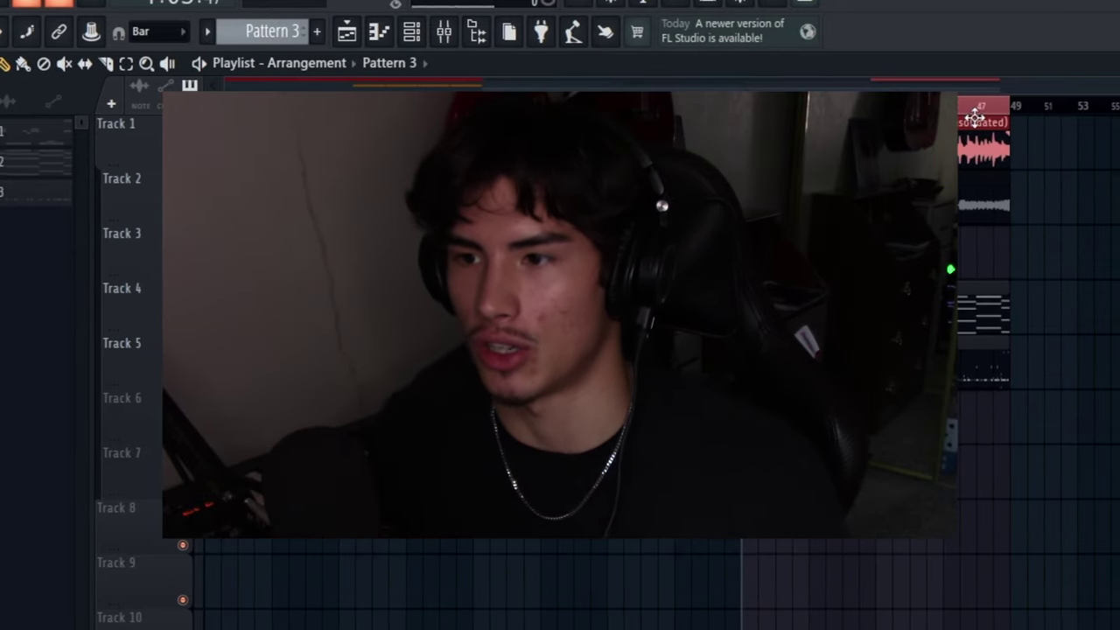
left_click(972, 118)
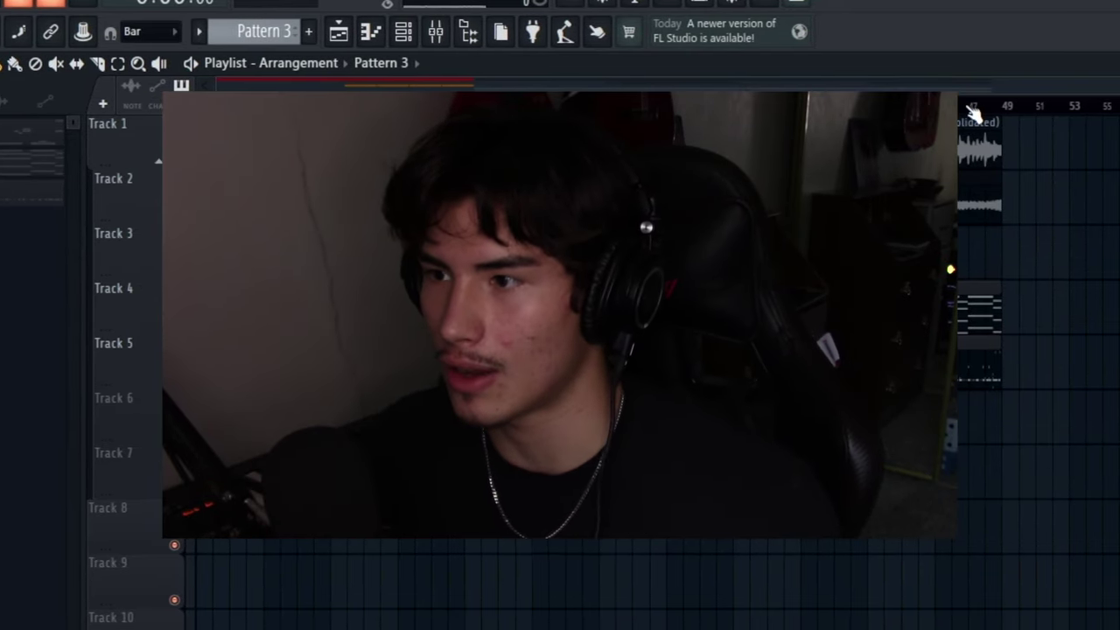